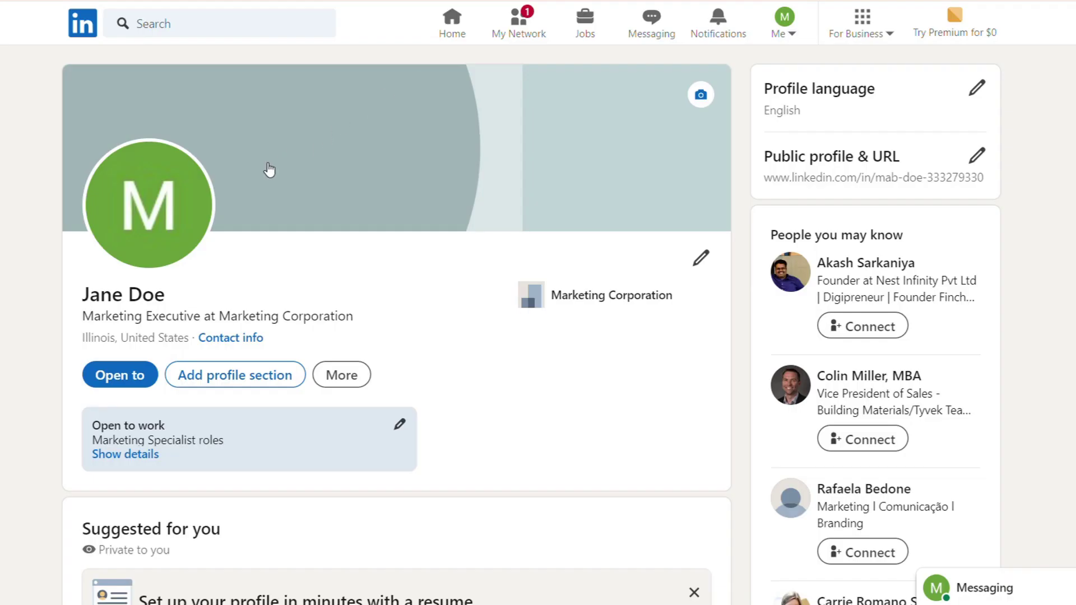
Step: Upload the business-woman portrait as the profile photo, zoomed to 1.2, centred and saved
{"action": "left_click", "coordinate": [161, 223]}
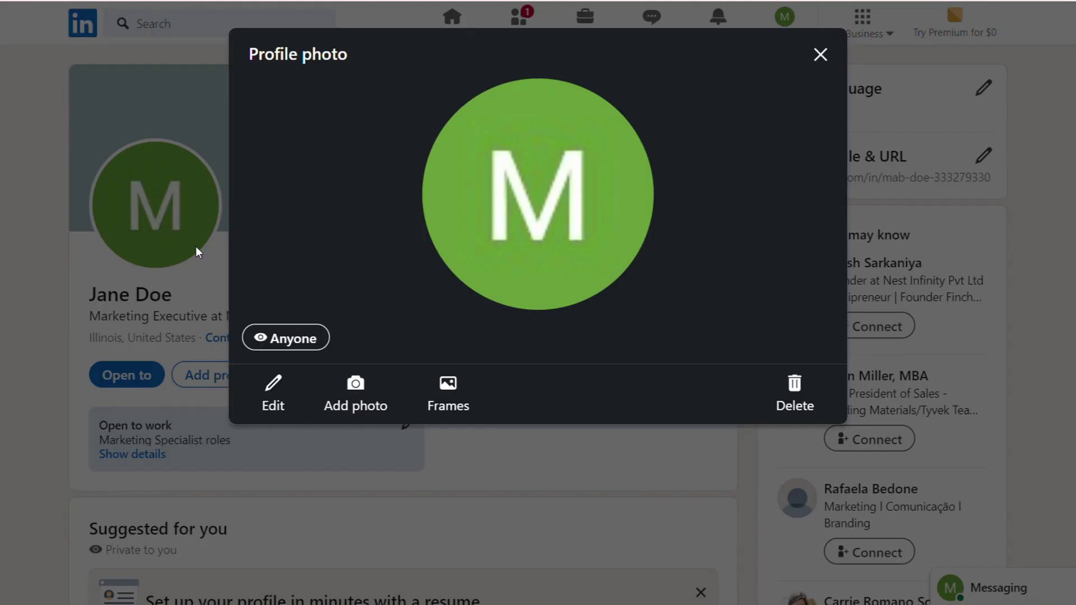
{"action": "left_click", "coordinate": [379, 412]}
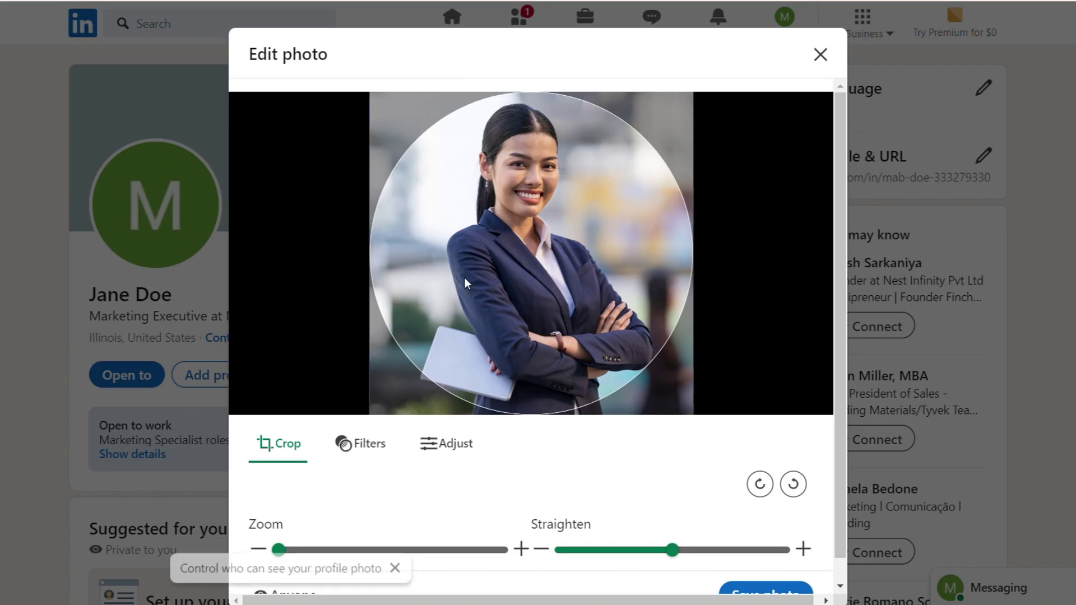
{"action": "left_click_drag", "start_coordinate": [280, 556], "coordinate": [303, 554]}
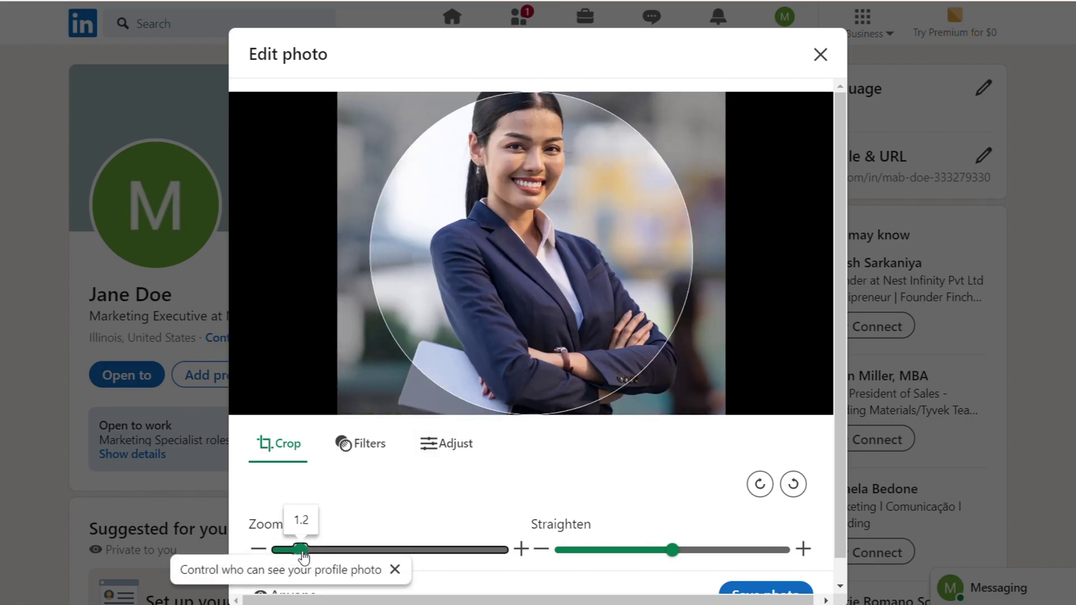
{"action": "left_click_drag", "start_coordinate": [571, 174], "coordinate": [576, 237]}
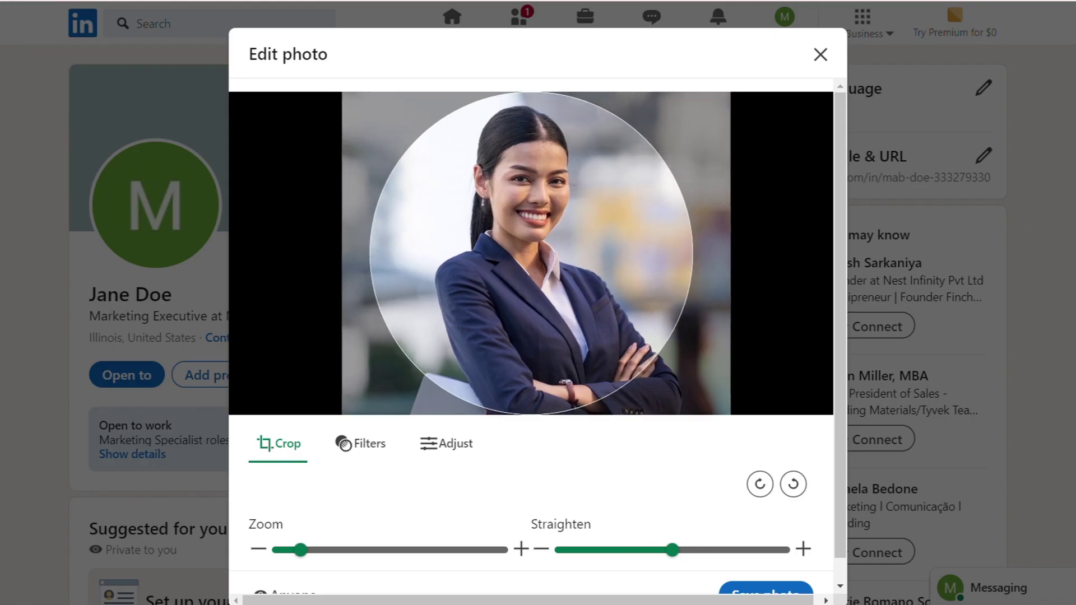
{"action": "left_click", "coordinate": [757, 594]}
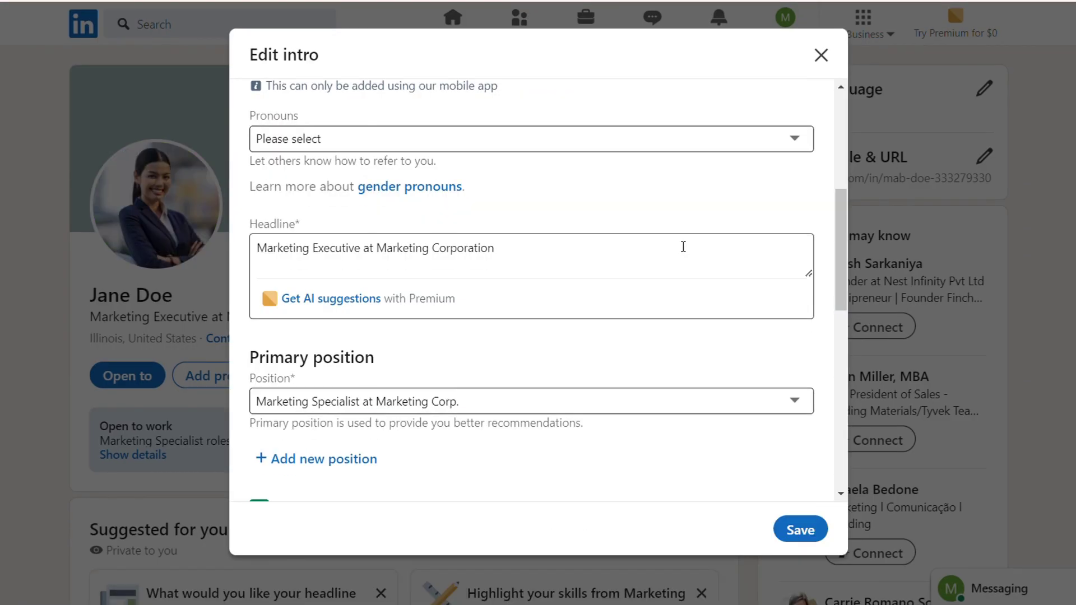
Step: Replace the headline with 'Marketing Specialist | Helping Brands Grow with Data-Driven Strategies.' and save the intro
{"action": "left_click", "coordinate": [683, 242]}
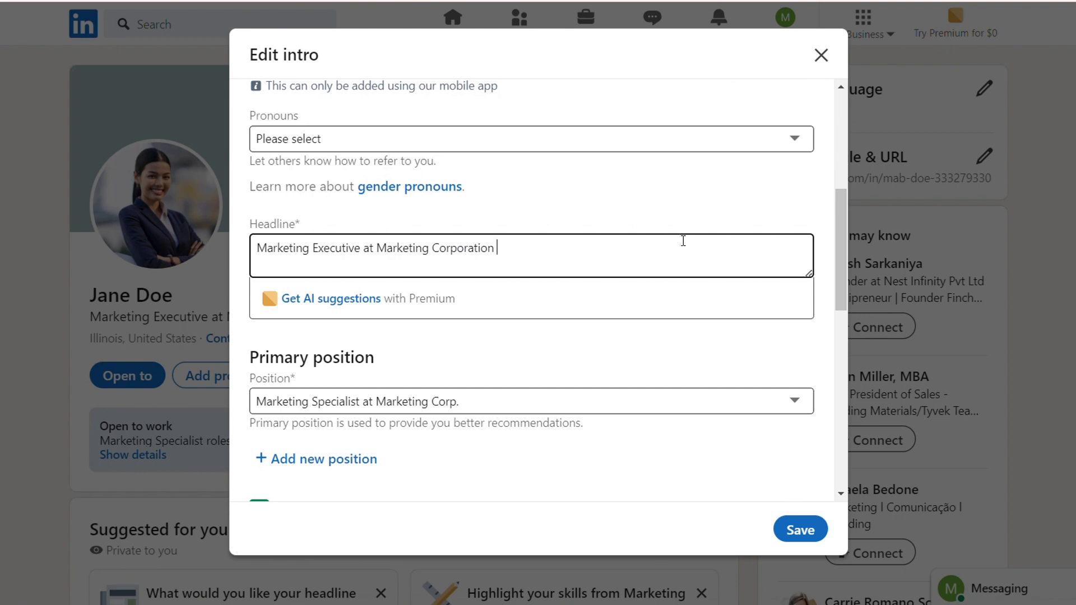
{"action": "scroll", "coordinate": [579, 264], "scroll_direction": "down", "scroll_amount": 2}
{"action": "key", "text": "ctrl+a"}
{"action": "type", "text": "Marketing Specialist | Helping Brands Grow with Data-Driven Strategies."}
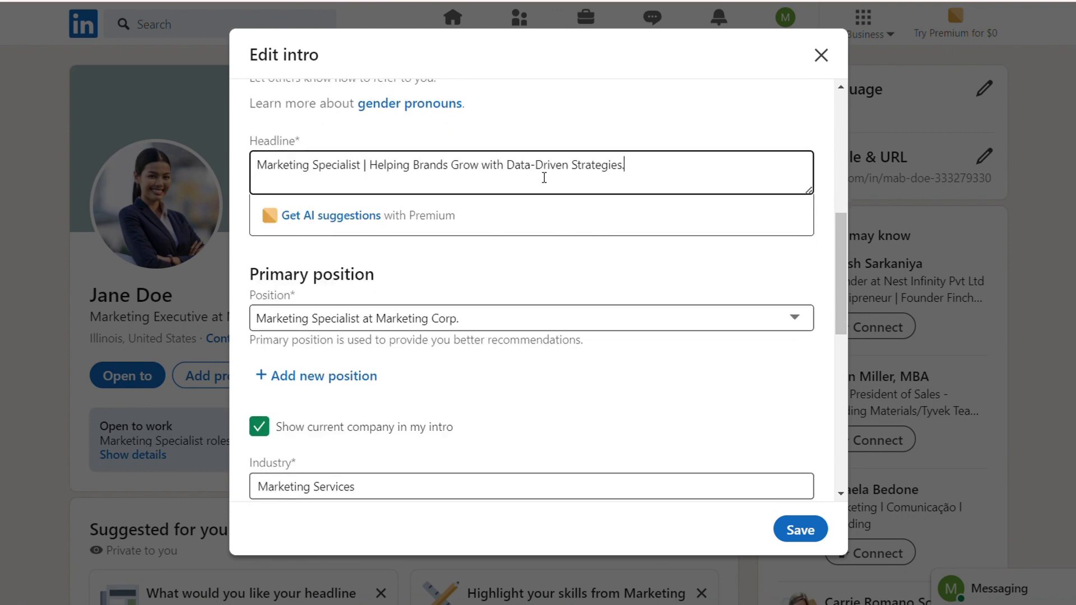
{"action": "left_click", "coordinate": [689, 405]}
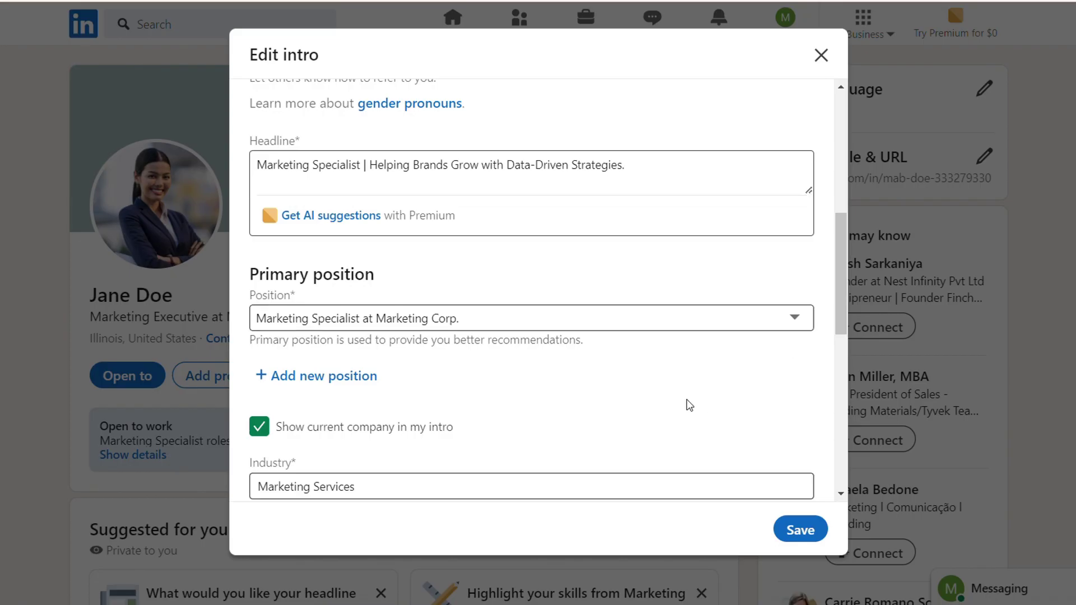
{"action": "scroll", "coordinate": [687, 399], "scroll_direction": "down", "scroll_amount": 6}
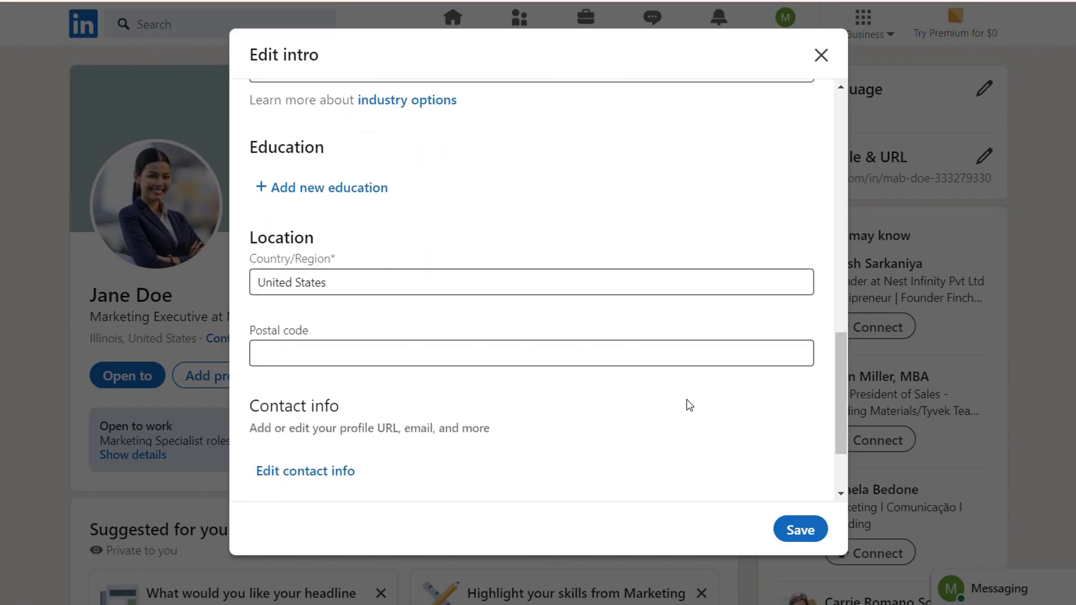
{"action": "scroll", "coordinate": [687, 399], "scroll_direction": "down", "scroll_amount": 2}
{"action": "scroll", "coordinate": [687, 399], "scroll_direction": "up", "scroll_amount": 6}
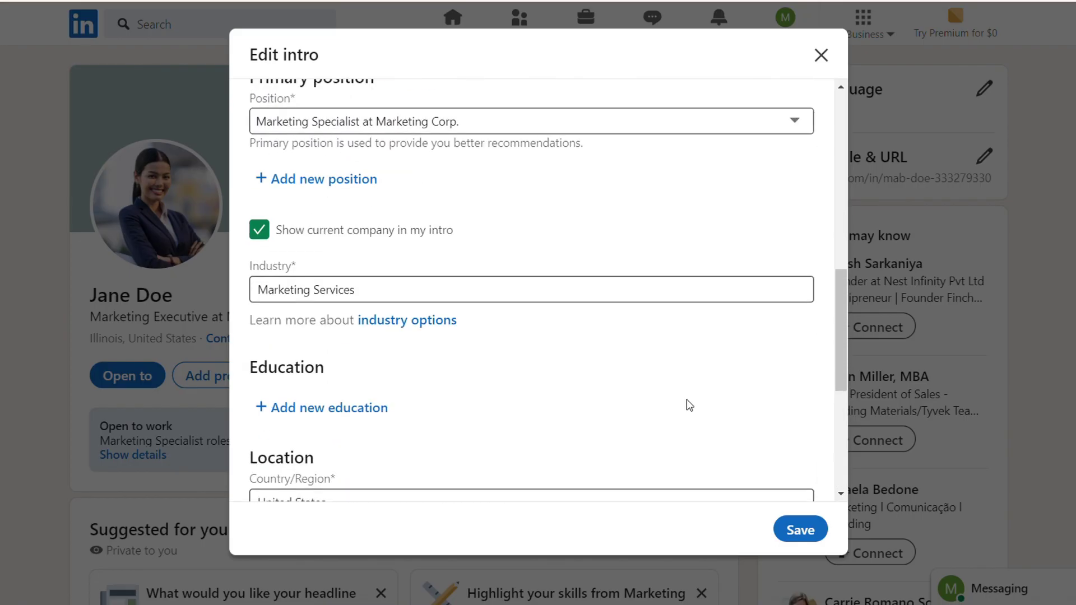
{"action": "scroll", "coordinate": [686, 400], "scroll_direction": "up", "scroll_amount": 10}
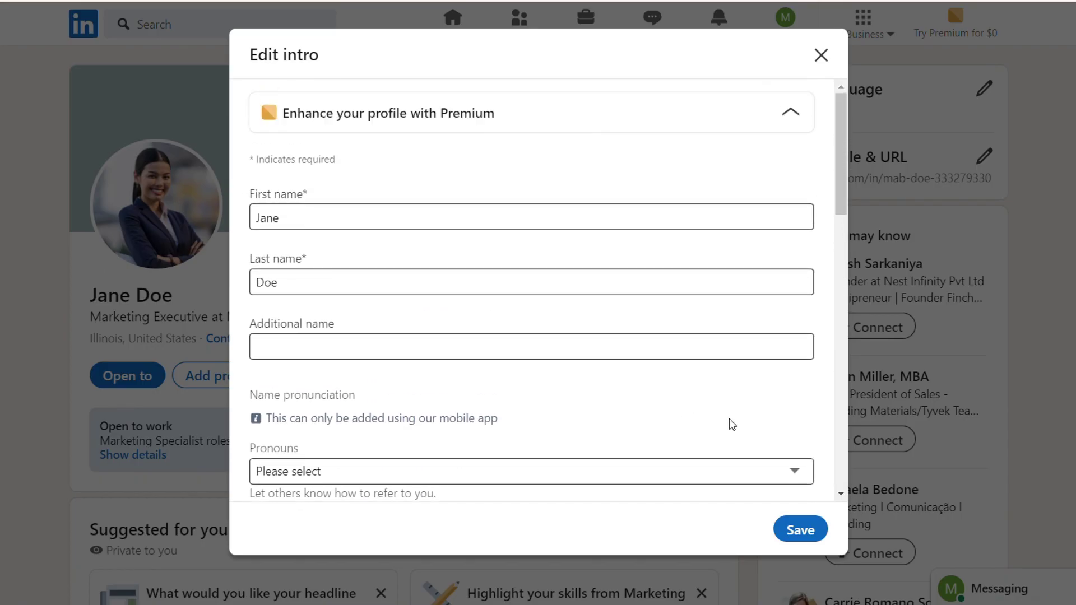
{"action": "left_click", "coordinate": [789, 528]}
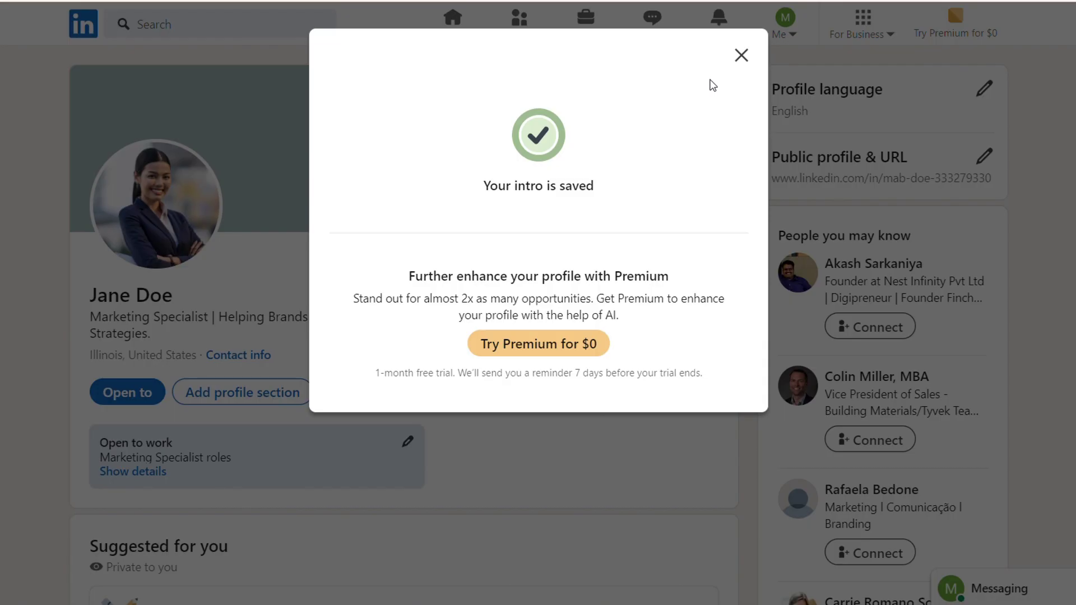
{"action": "left_click", "coordinate": [740, 55]}
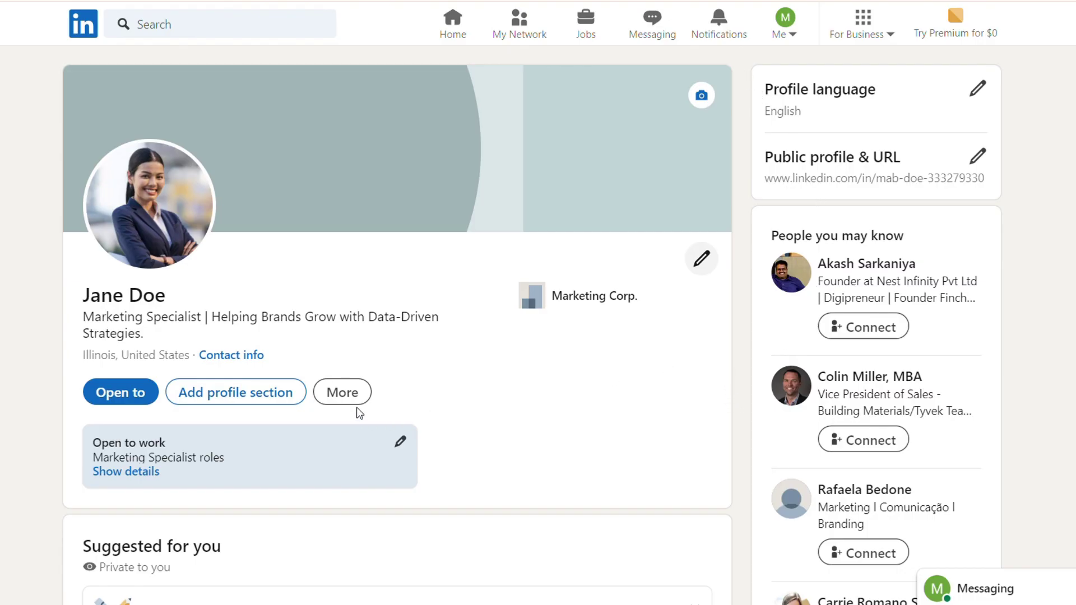
Step: Add an About section with the pasted five-year digital marketing summary and save it
{"action": "left_click", "coordinate": [235, 209]}
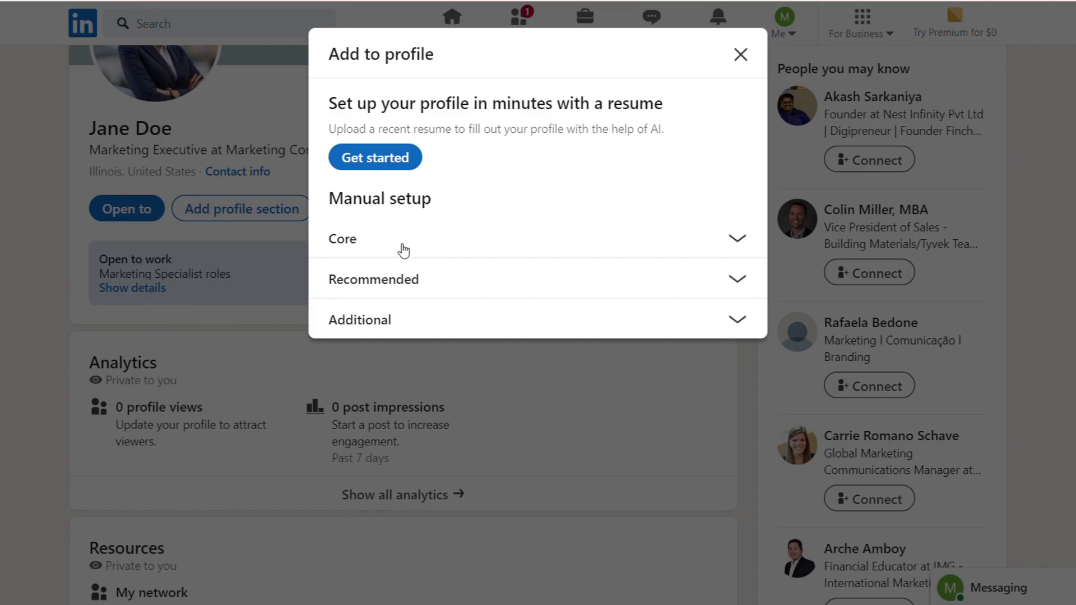
{"action": "left_click", "coordinate": [404, 250]}
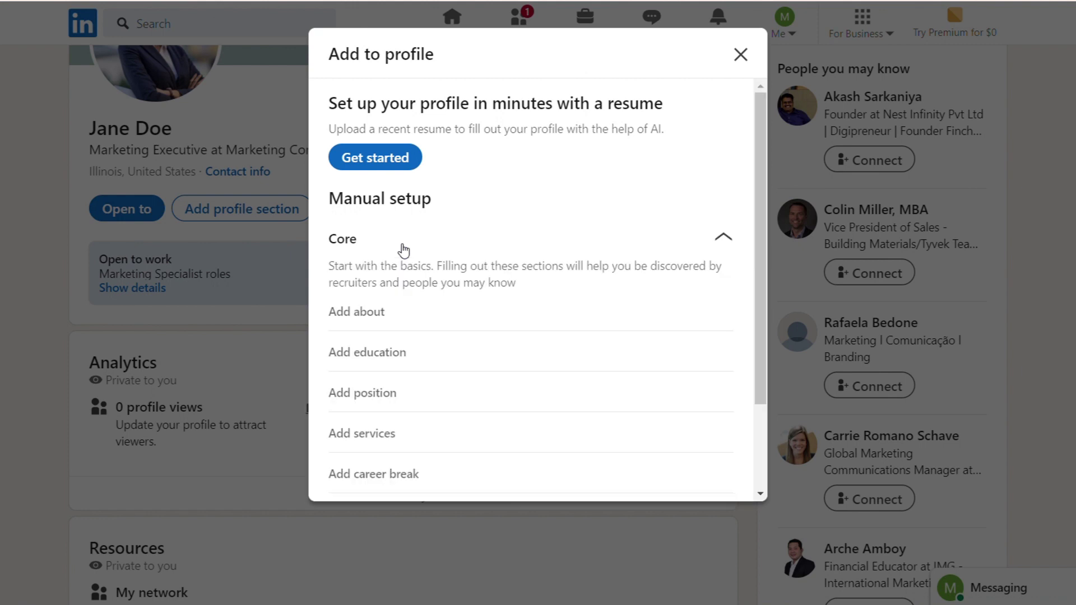
{"action": "left_click", "coordinate": [354, 315]}
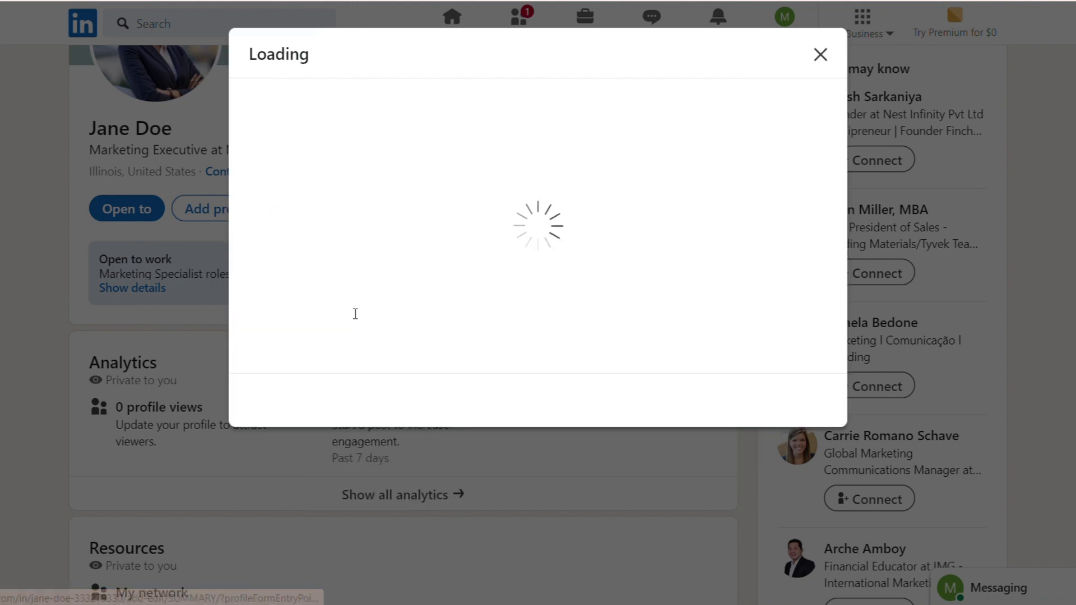
{"action": "left_click", "coordinate": [352, 156]}
{"action": "type", "text": "With over five years of experience in digital marketing, I specialize in creating impactful campaigns that drive engagement and boost sales."}
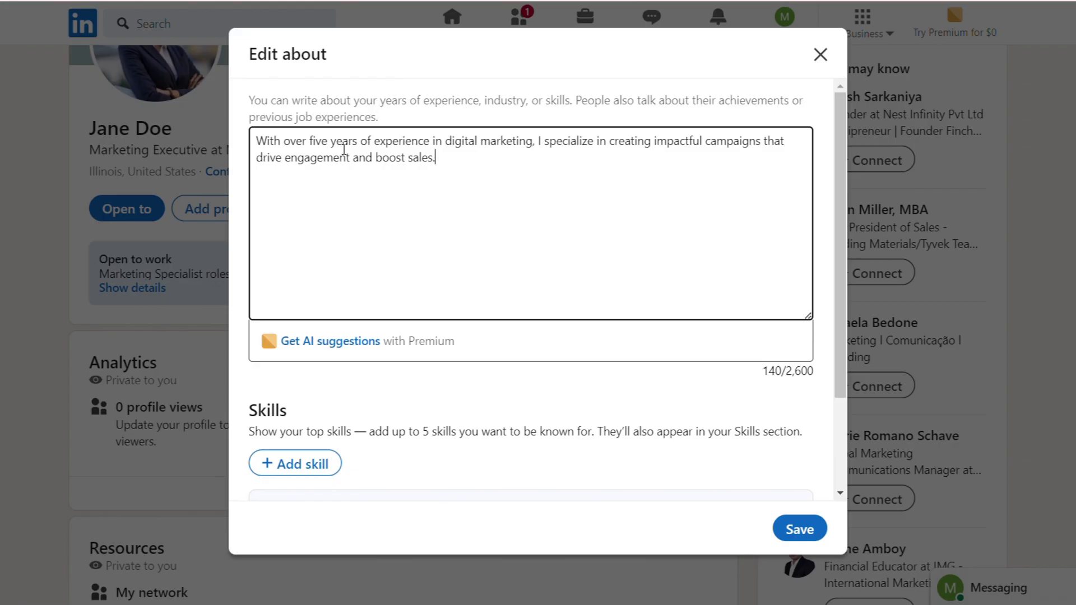
{"action": "left_click", "coordinate": [800, 529]}
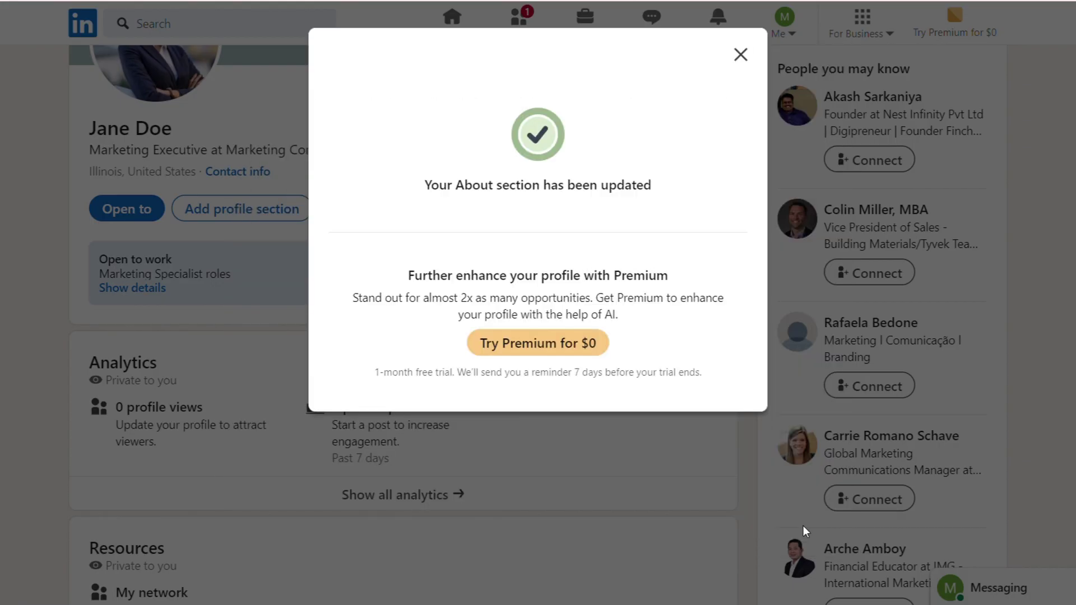
{"action": "left_click", "coordinate": [741, 56]}
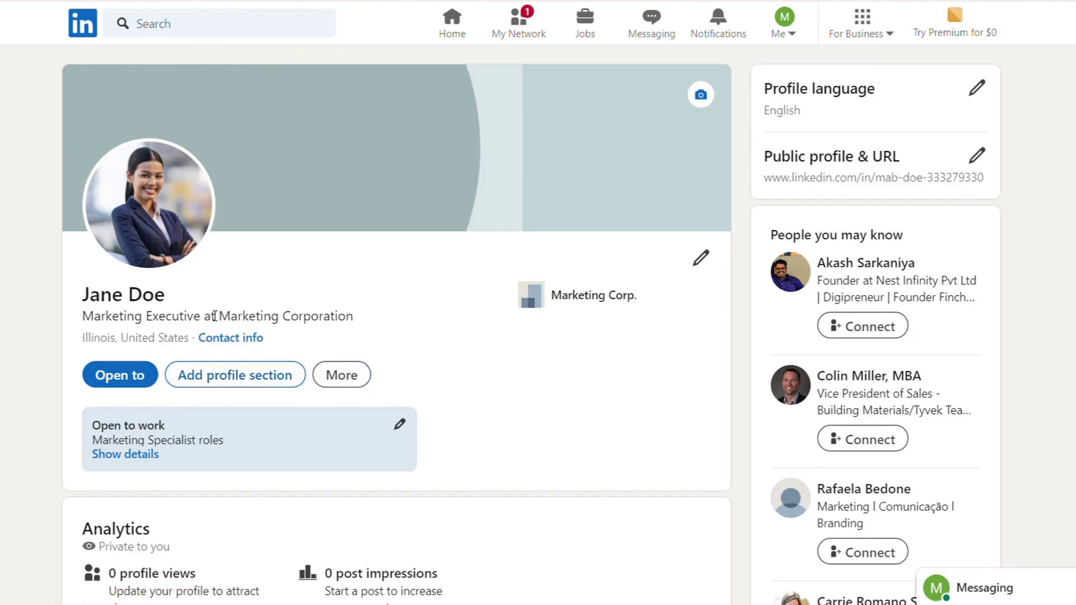
{"action": "left_click", "coordinate": [702, 259]}
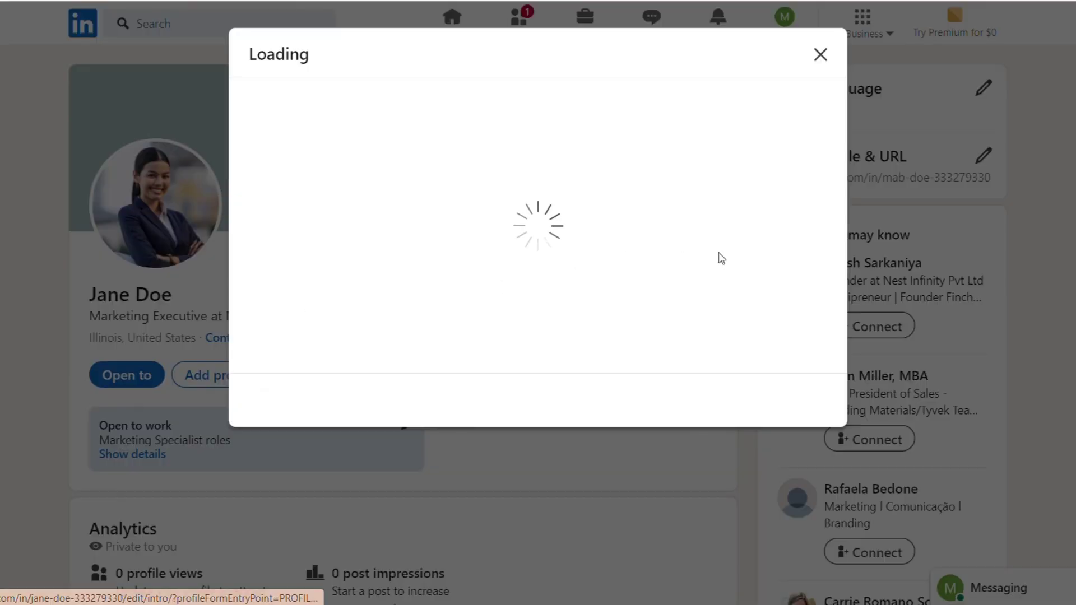
{"action": "left_click", "coordinate": [821, 54]}
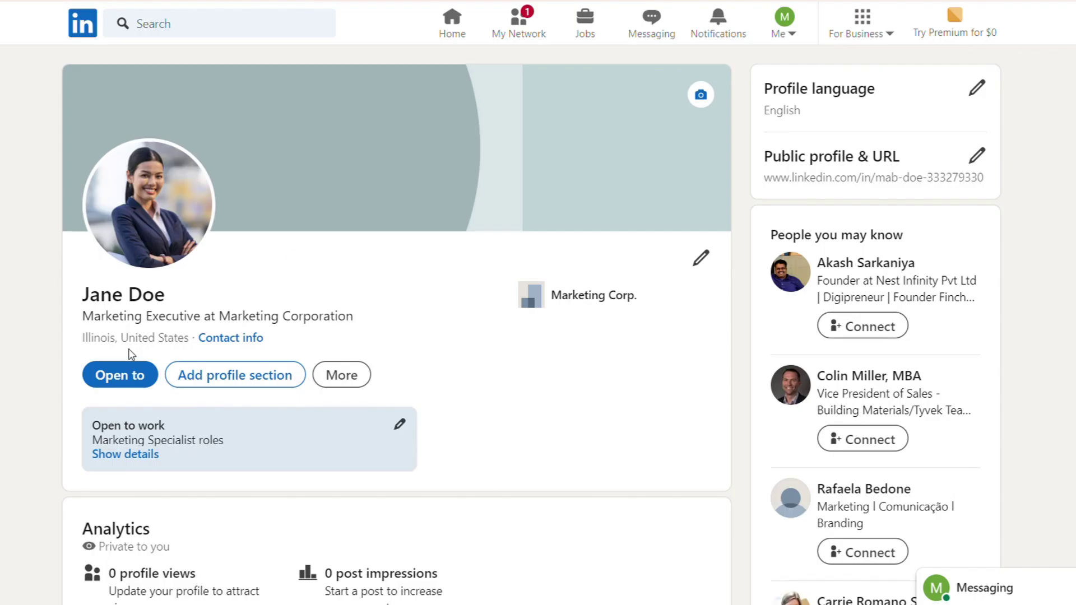
{"action": "left_click", "coordinate": [399, 425]}
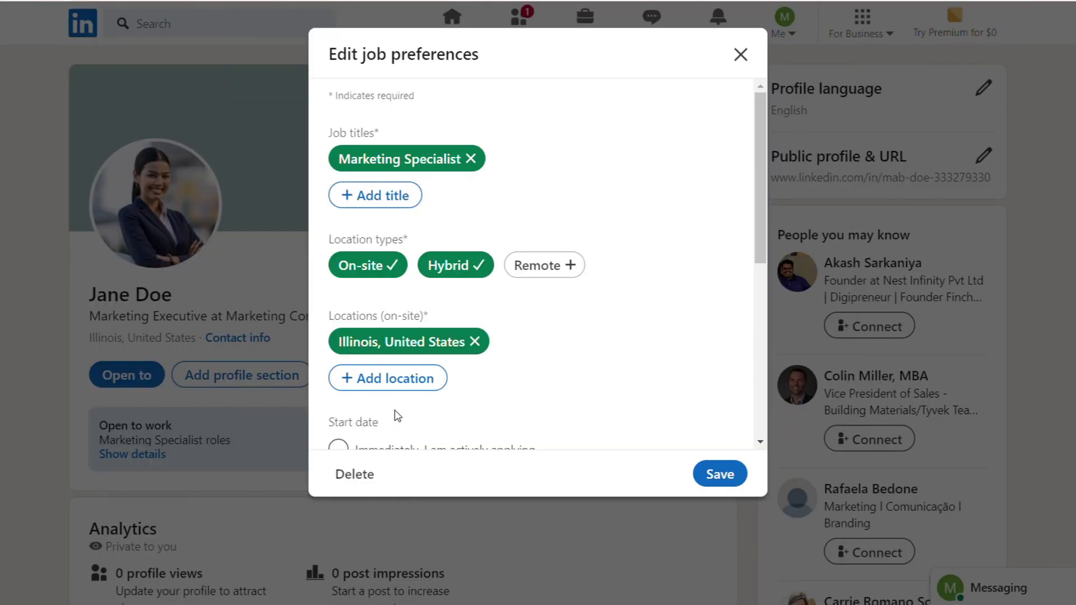
{"action": "left_click", "coordinate": [742, 57]}
{"action": "left_click", "coordinate": [117, 376]}
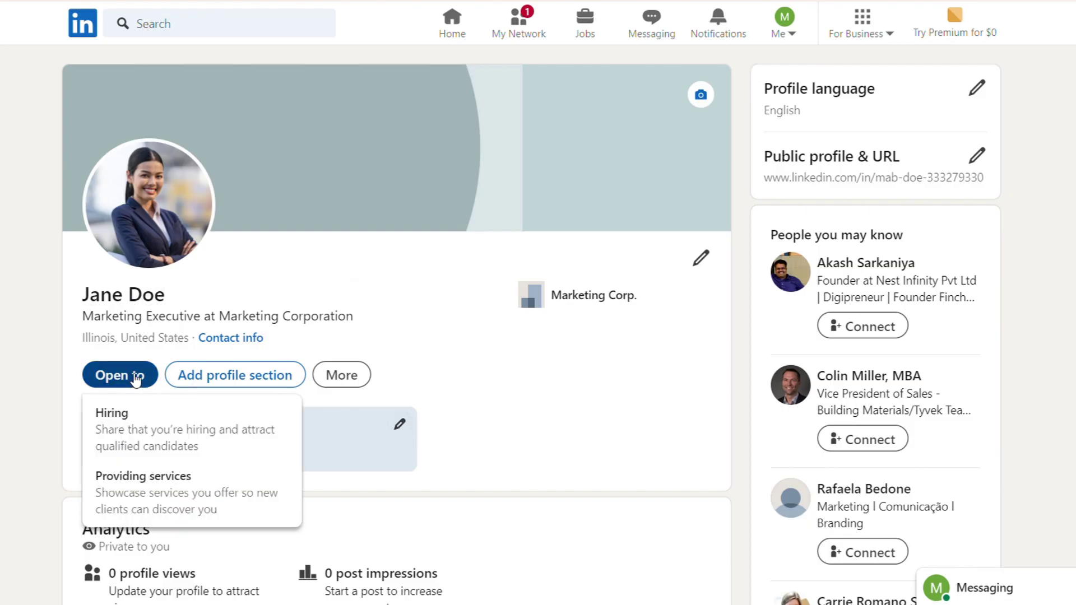
{"action": "scroll", "coordinate": [633, 286], "scroll_direction": "down", "scroll_amount": 10}
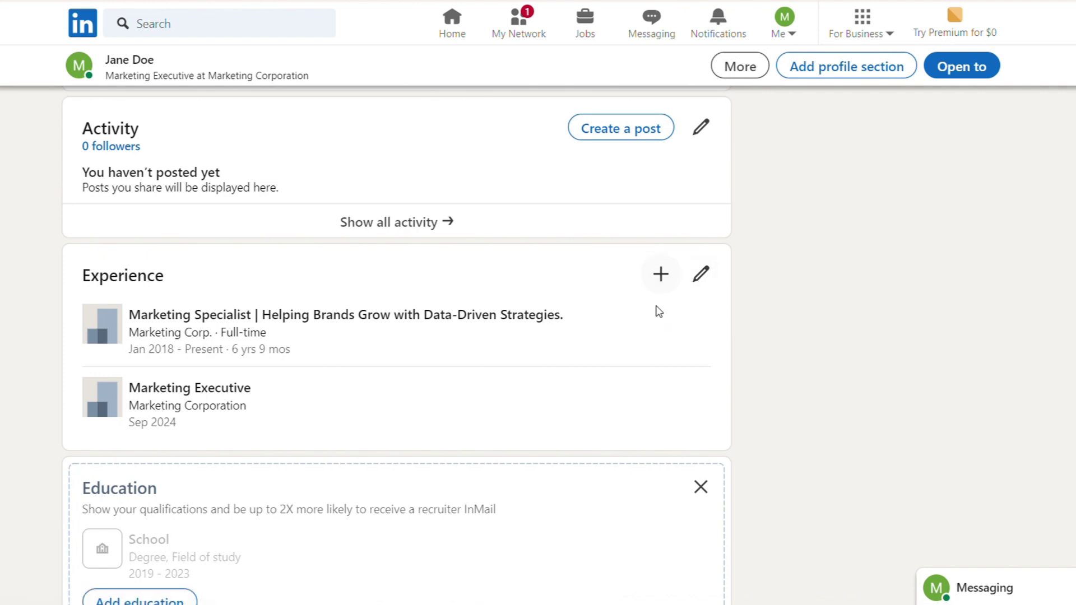
Step: Start a new position titled Marketing Specialist, trimming the suggested tagline from the title
{"action": "left_click", "coordinate": [698, 276]}
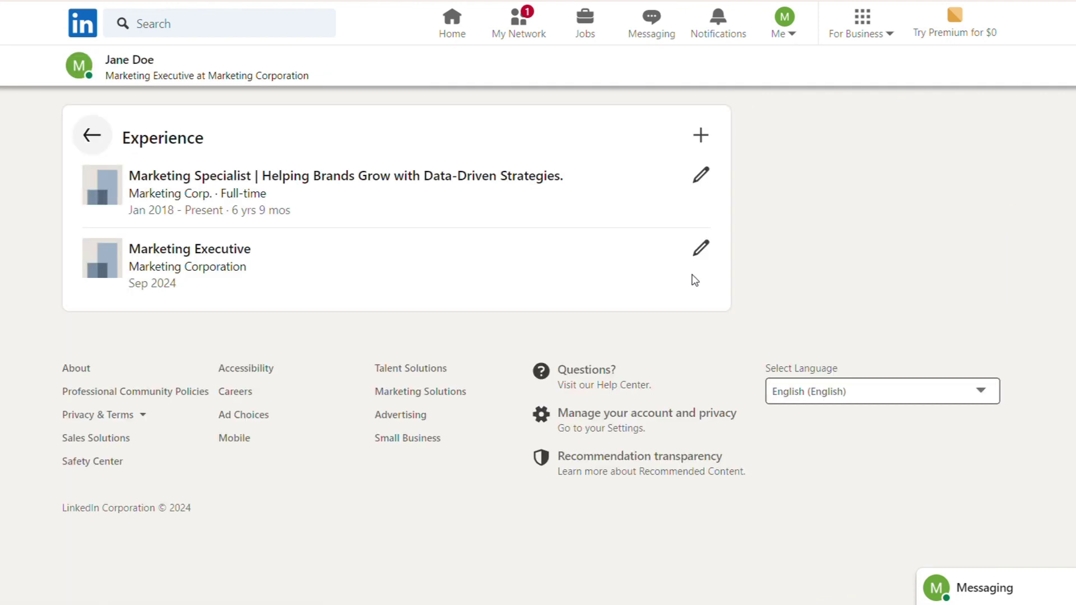
{"action": "left_click", "coordinate": [700, 141]}
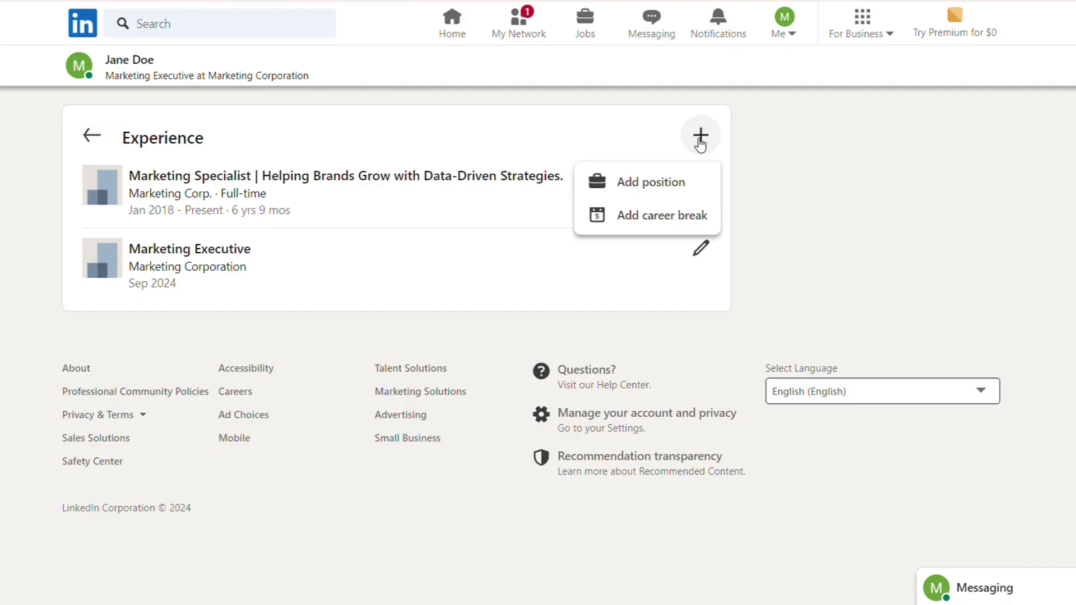
{"action": "left_click", "coordinate": [663, 190]}
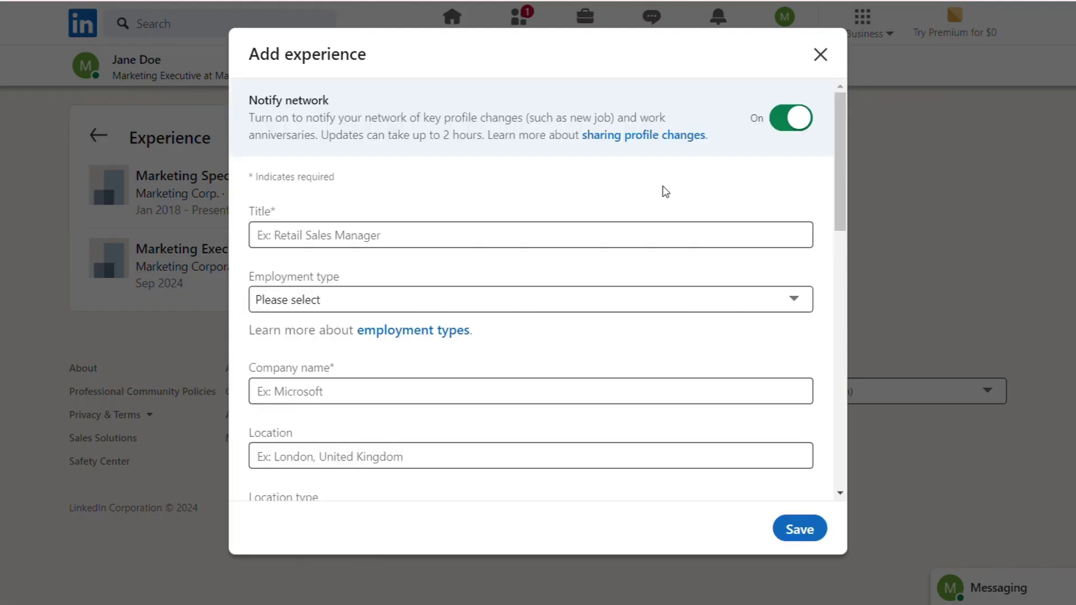
{"action": "left_click", "coordinate": [439, 236]}
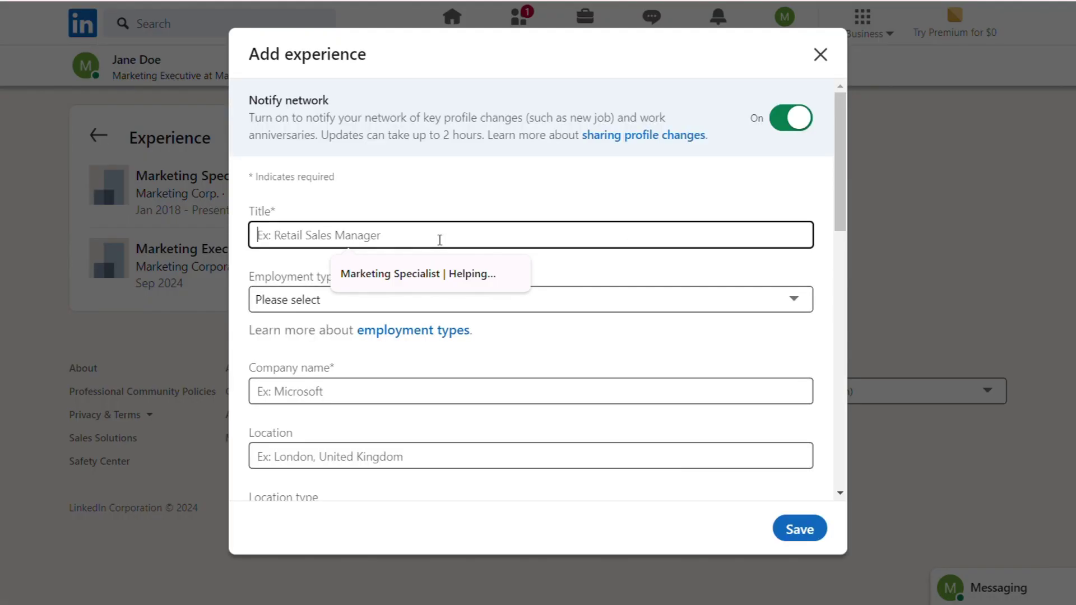
{"action": "left_click", "coordinate": [441, 273]}
{"action": "left_click_drag", "start_coordinate": [644, 235], "coordinate": [370, 238]}
{"action": "key", "text": "BackSpace"}
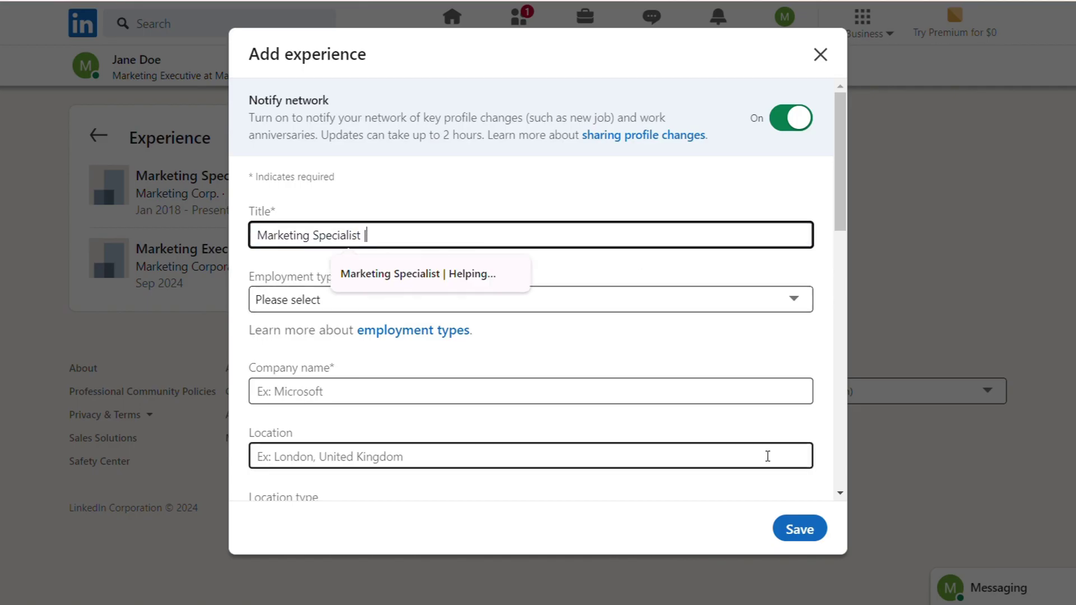
{"action": "key", "text": "BackSpace"}
{"action": "key", "text": "BackSpace"}
{"action": "key", "text": "BackSpace"}
{"action": "left_click", "coordinate": [656, 521]}
Step: Set the employment type to Full-time and the company to Marketing Corp
{"action": "left_click", "coordinate": [466, 309]}
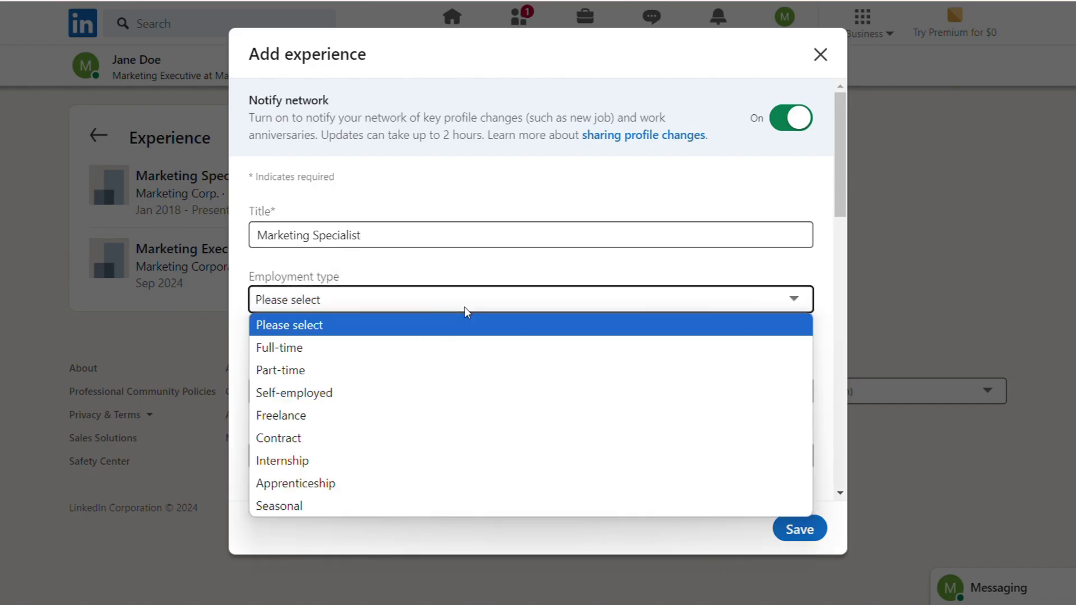
{"action": "left_click", "coordinate": [441, 349]}
{"action": "left_click", "coordinate": [420, 389]}
{"action": "left_click", "coordinate": [413, 429]}
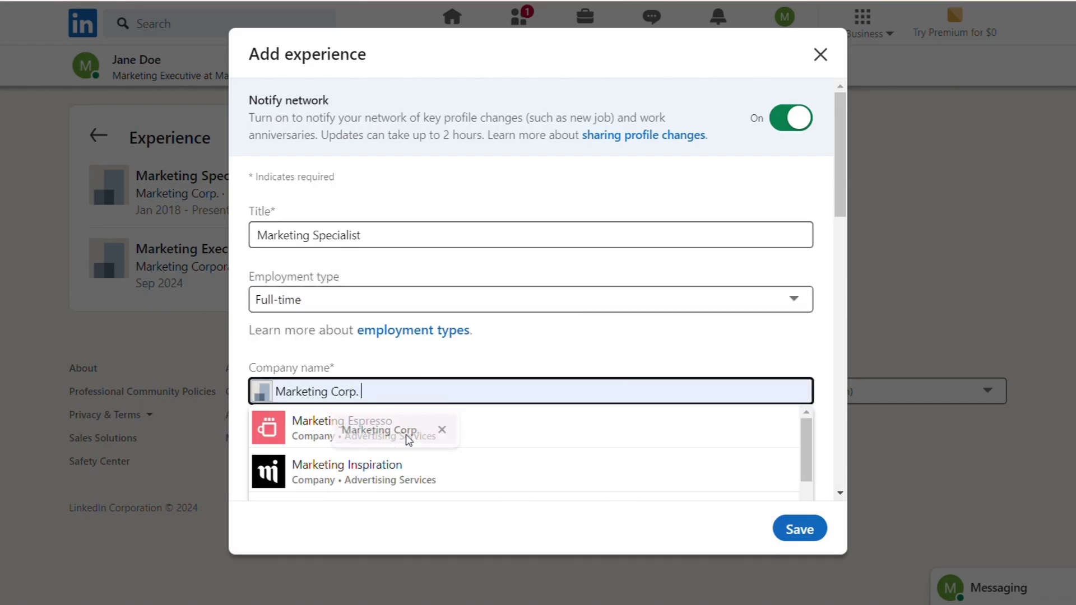
{"action": "scroll", "coordinate": [473, 377], "scroll_direction": "down", "scroll_amount": 2}
Step: Set the location to Illinois, United States with an On-site location type
{"action": "left_click", "coordinate": [473, 376]}
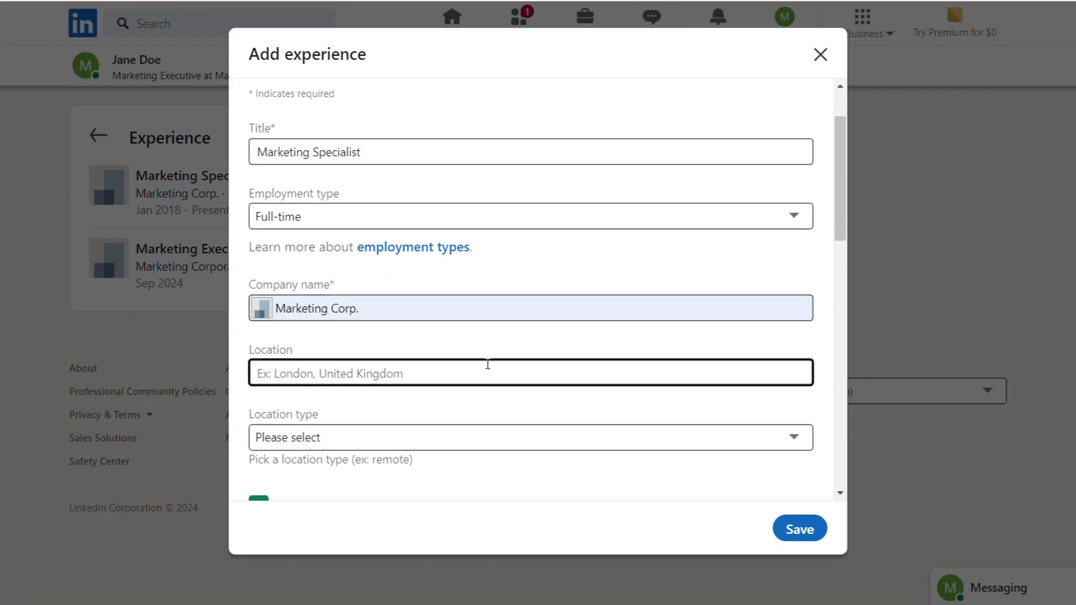
{"action": "type", "text": "Ill"}
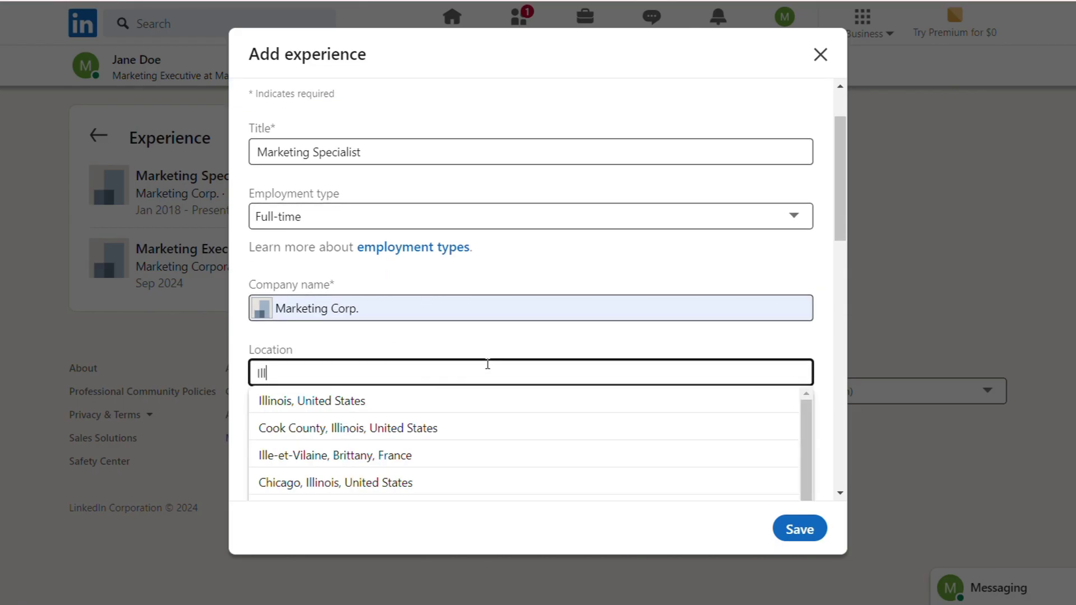
{"action": "left_click", "coordinate": [529, 407]}
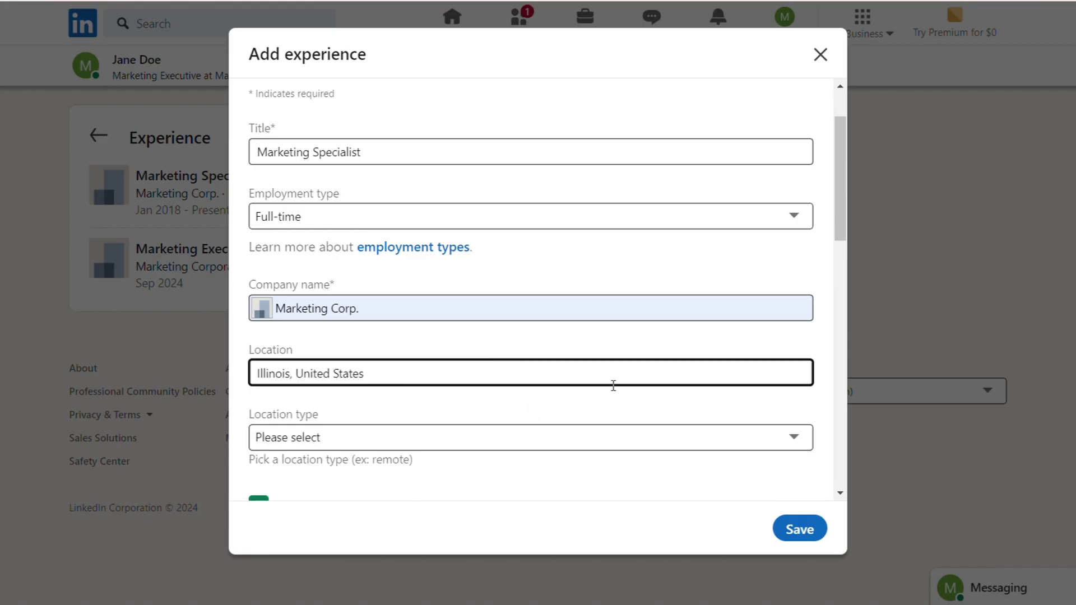
{"action": "scroll", "coordinate": [613, 385], "scroll_direction": "down", "scroll_amount": 3}
{"action": "left_click", "coordinate": [497, 271]}
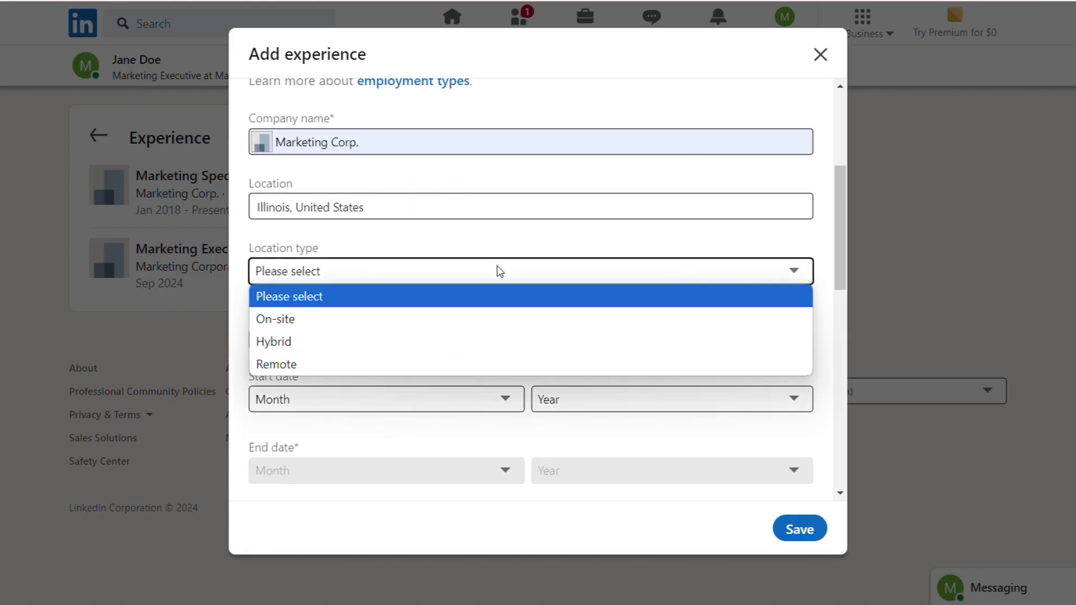
{"action": "left_click", "coordinate": [446, 328]}
{"action": "scroll", "coordinate": [442, 329], "scroll_direction": "down", "scroll_amount": 3}
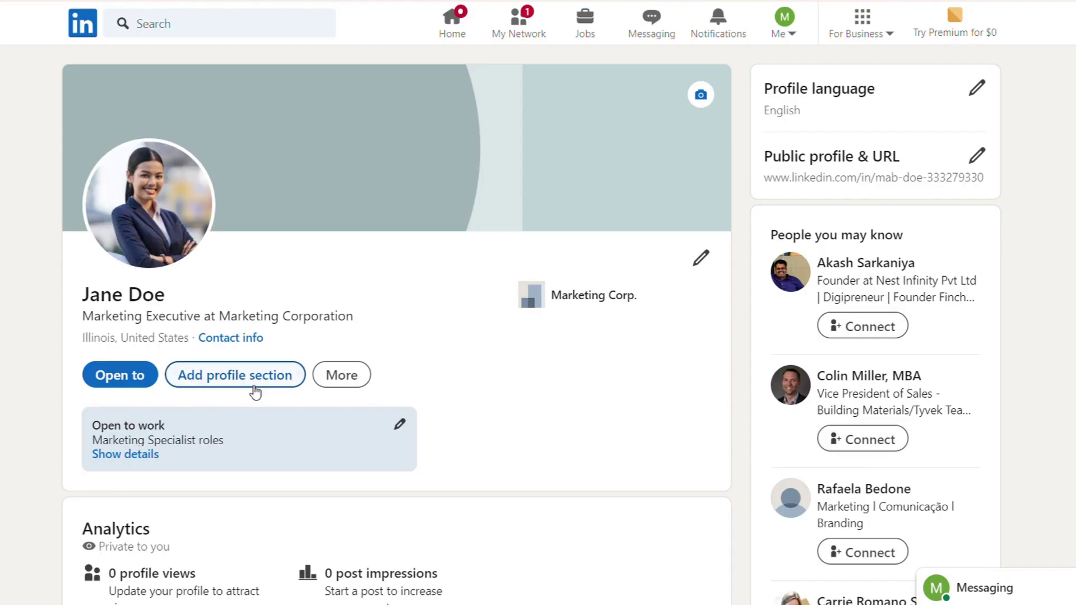
Step: Open the Add skill dialog from the Core profile sections
{"action": "left_click", "coordinate": [255, 389]}
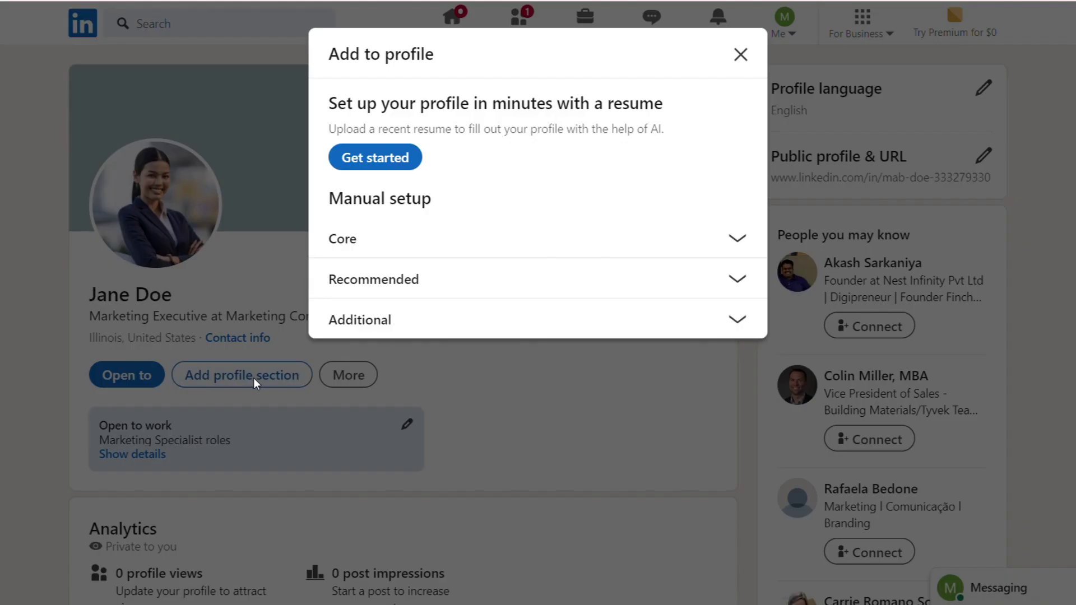
{"action": "left_click", "coordinate": [362, 239]}
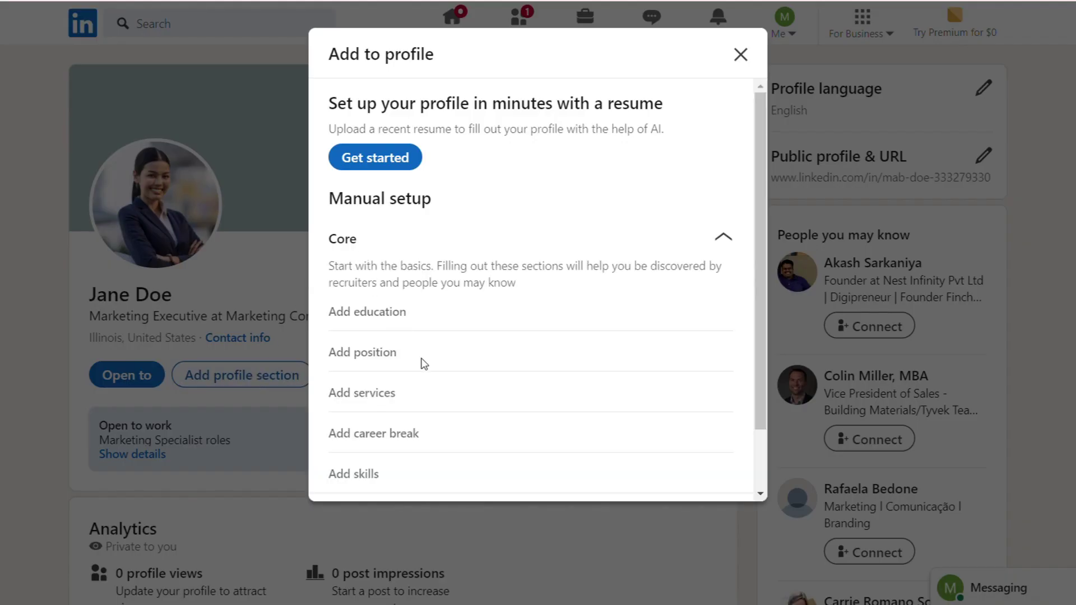
{"action": "scroll", "coordinate": [435, 376], "scroll_direction": "down", "scroll_amount": 1}
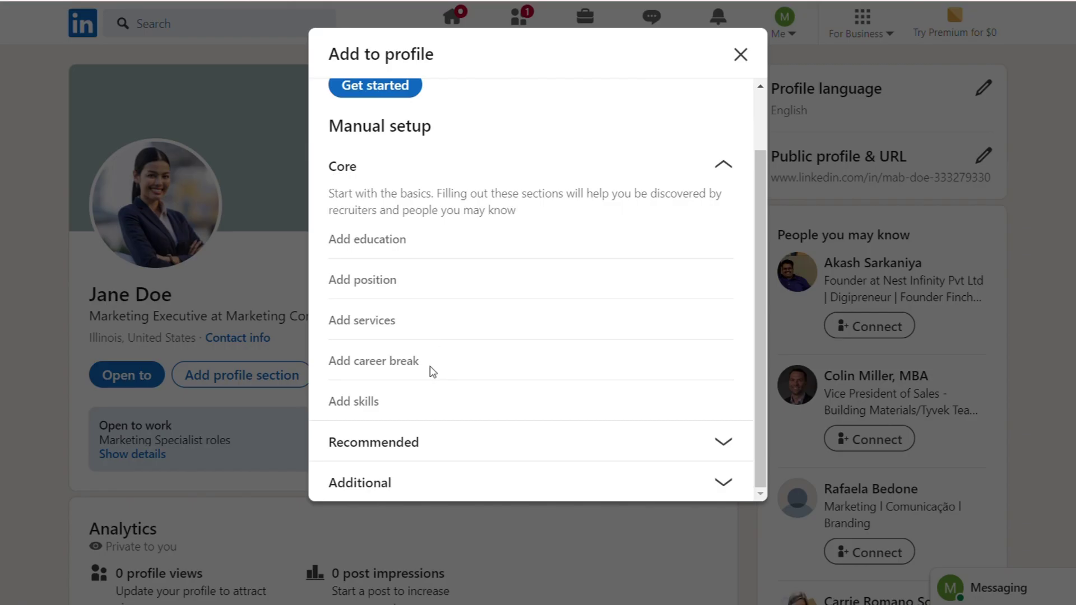
{"action": "left_click", "coordinate": [356, 406]}
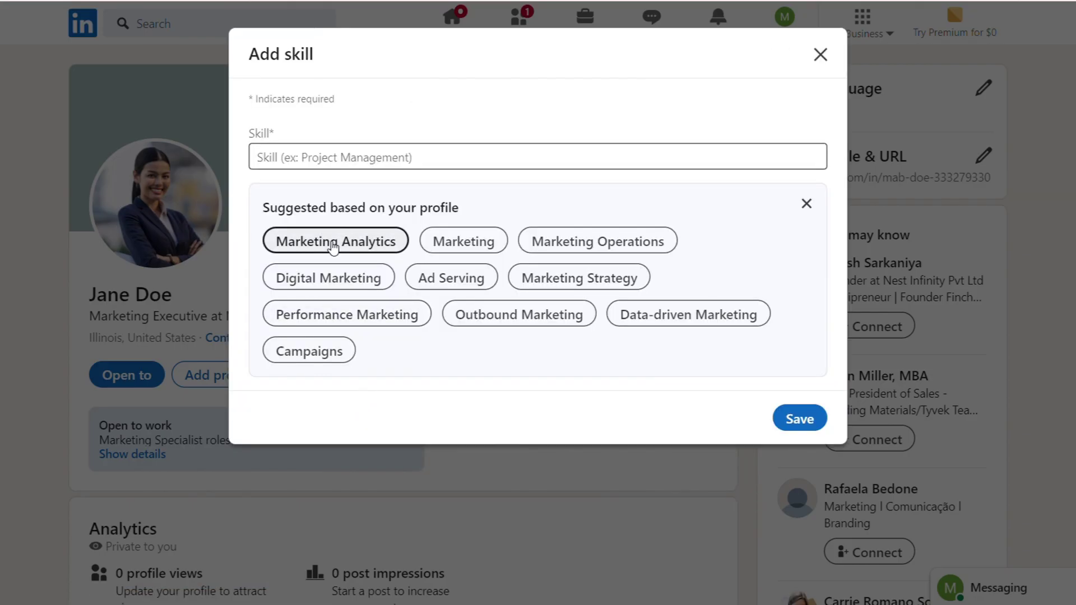
Step: Replace the trial skill entries with Project Management, save it and dismiss the prompt
{"action": "left_click", "coordinate": [330, 279]}
{"action": "key", "text": "ctrl+a"}
{"action": "type", "text": "Data"}
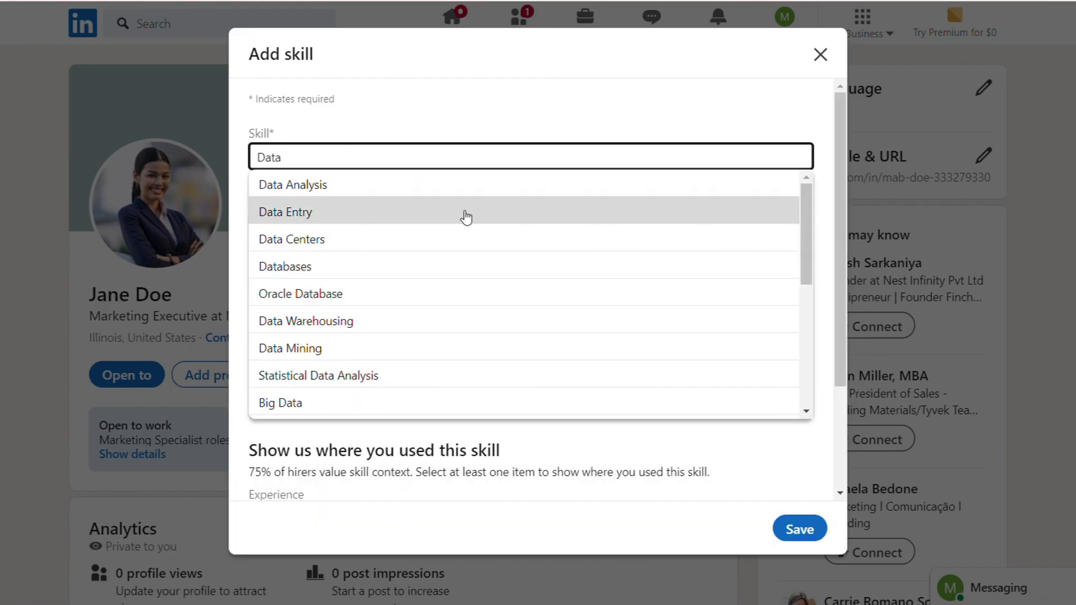
{"action": "left_click", "coordinate": [493, 191]}
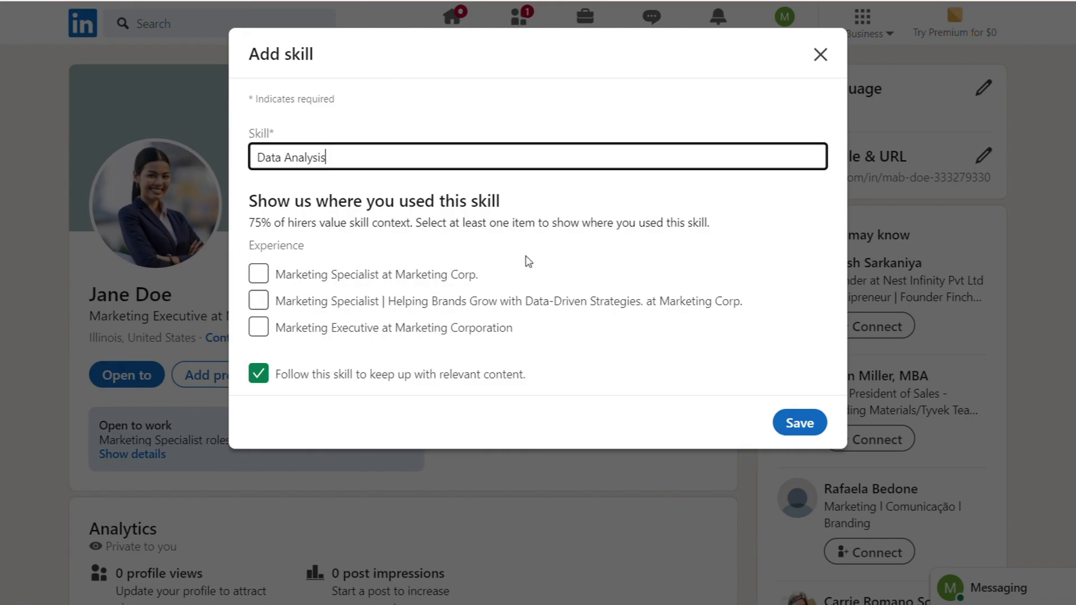
{"action": "left_click", "coordinate": [453, 147]}
{"action": "key", "text": "ctrl+a"}
{"action": "type", "text": "P"}
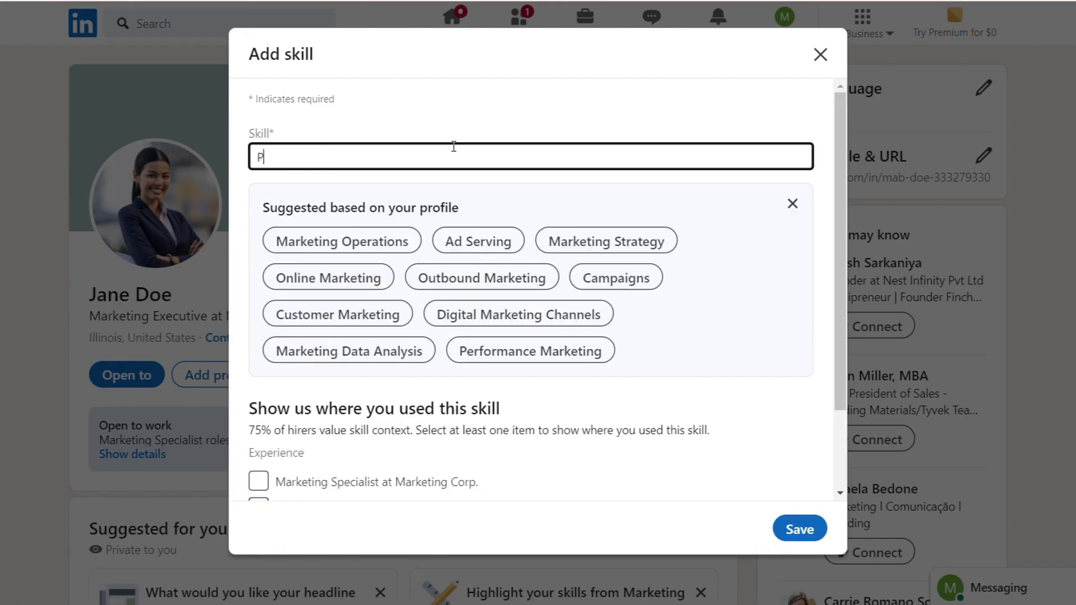
{"action": "type", "text": "rojec"}
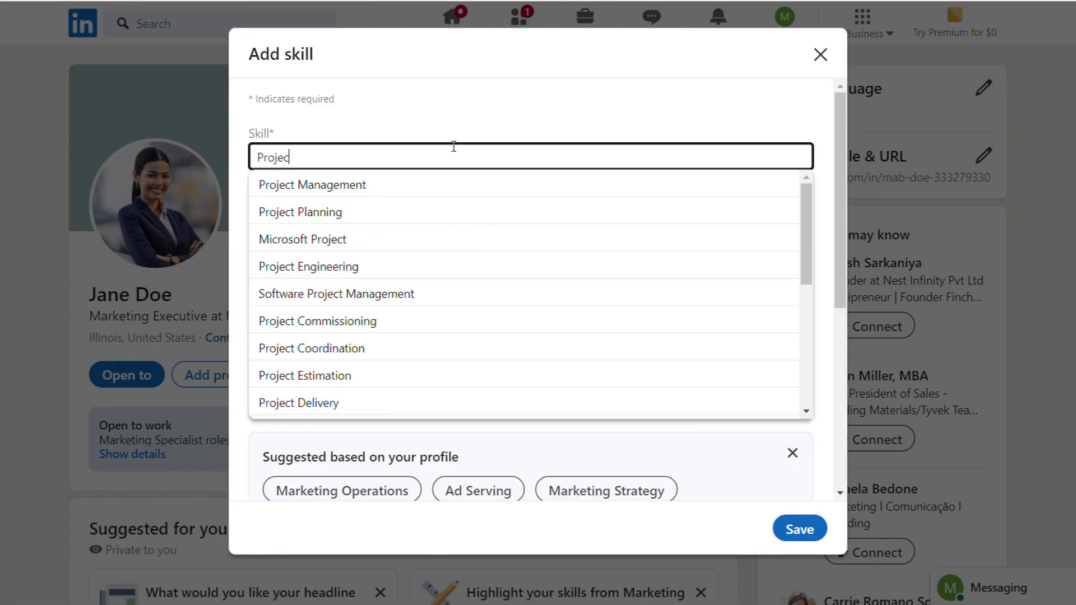
{"action": "left_click", "coordinate": [448, 188]}
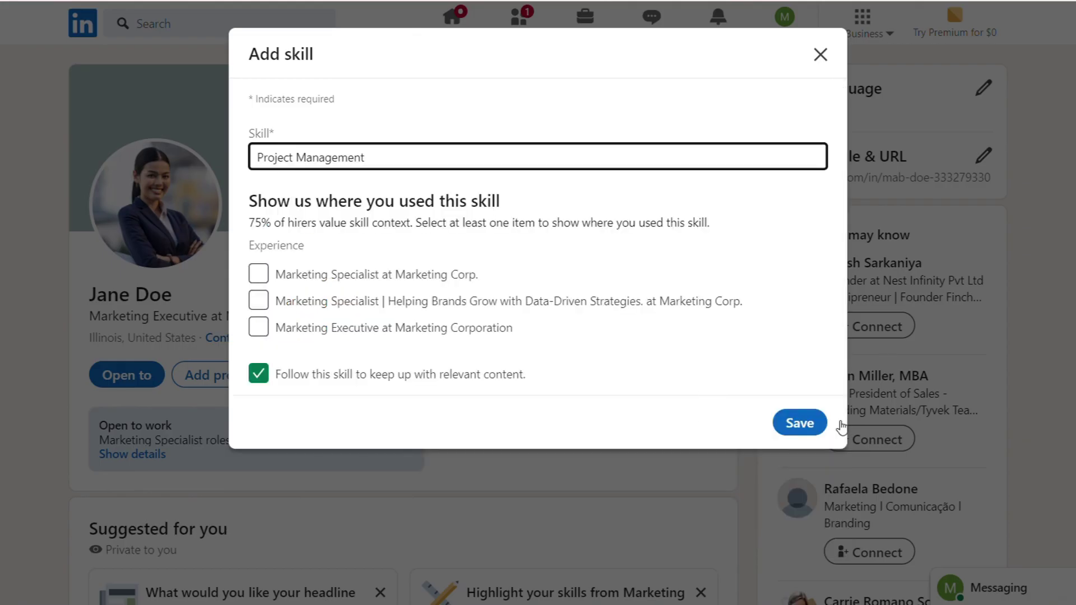
{"action": "left_click", "coordinate": [821, 423]}
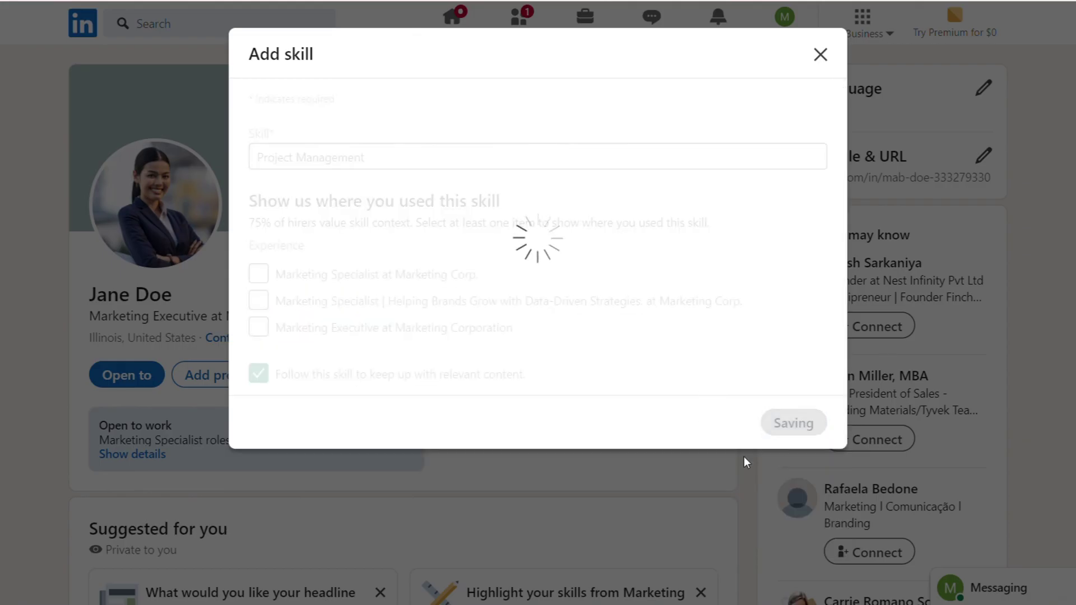
{"action": "left_click", "coordinate": [363, 353]}
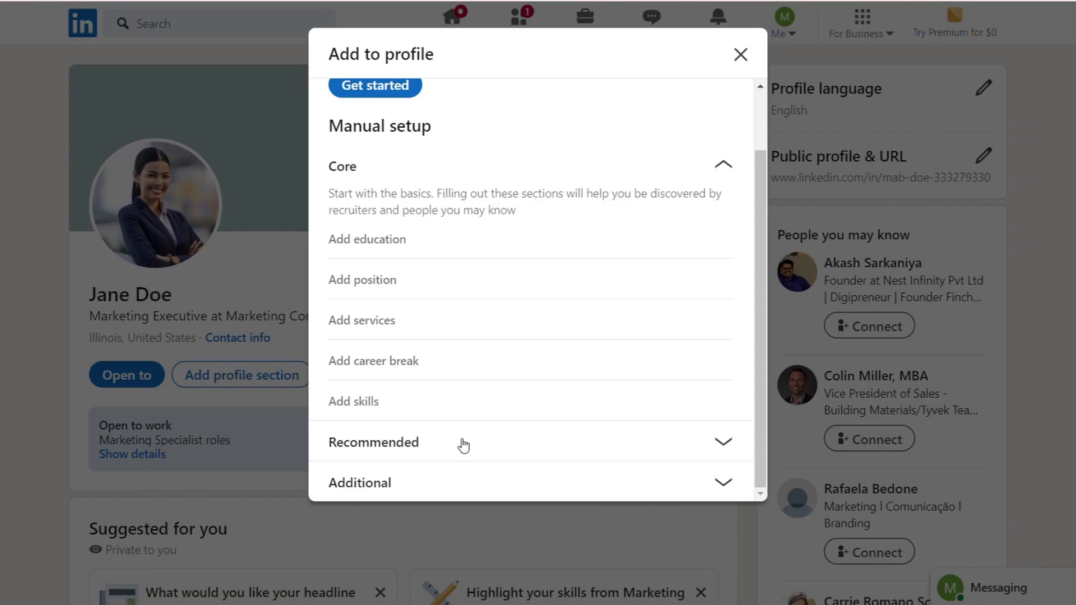
{"action": "left_click", "coordinate": [459, 442]}
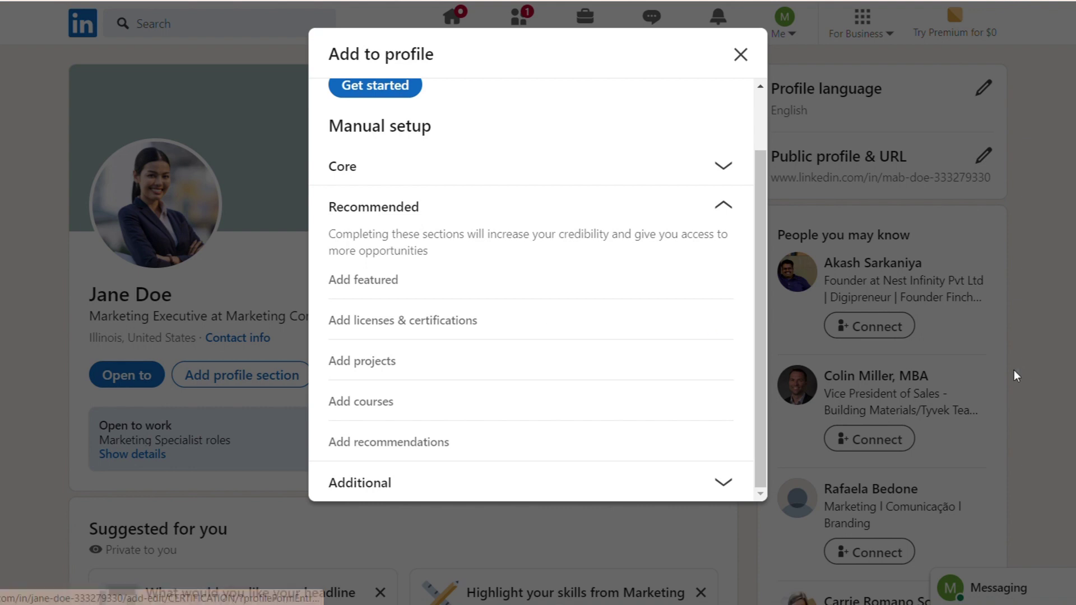
{"action": "left_click", "coordinate": [384, 332]}
{"action": "scroll", "coordinate": [575, 309], "scroll_direction": "down", "scroll_amount": 4}
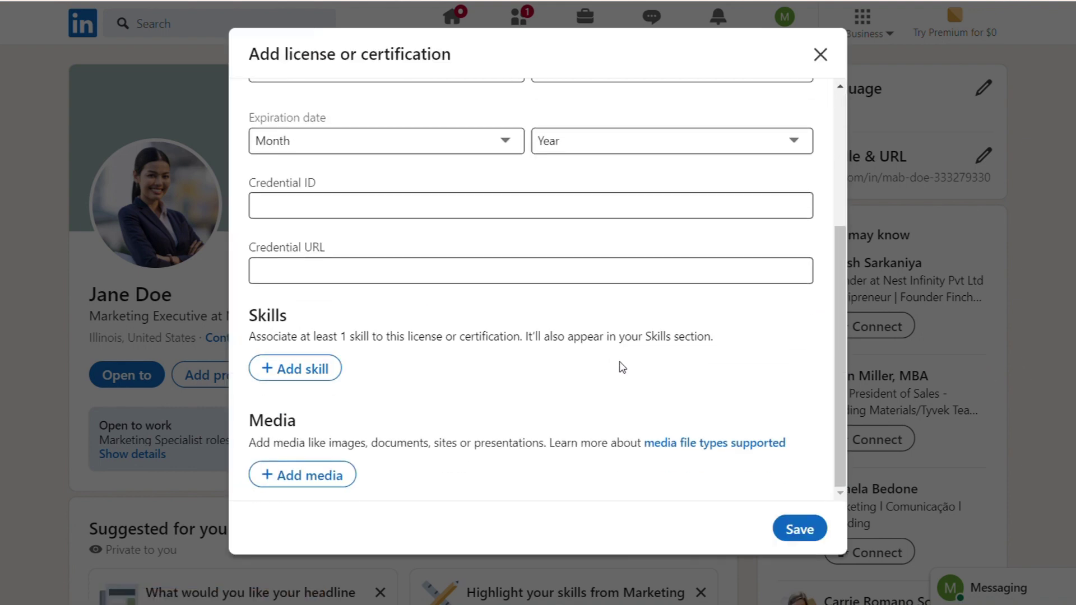
{"action": "scroll", "coordinate": [626, 367], "scroll_direction": "up", "scroll_amount": 4}
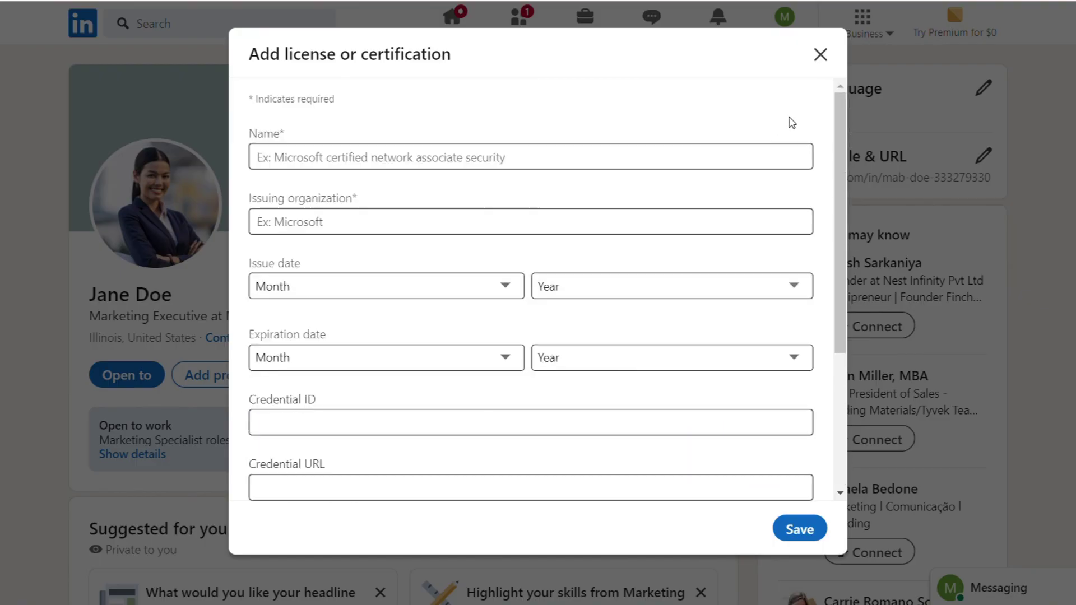
{"action": "left_click", "coordinate": [818, 64]}
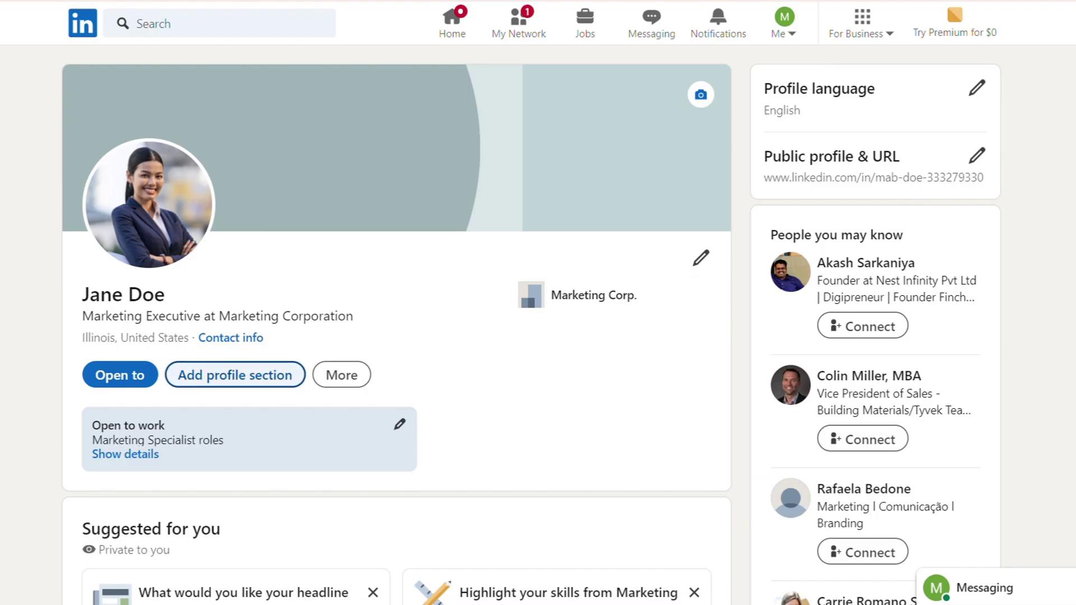
Step: Replace the custom public profile URL with a new name-based address and save it
{"action": "left_click", "coordinate": [975, 162]}
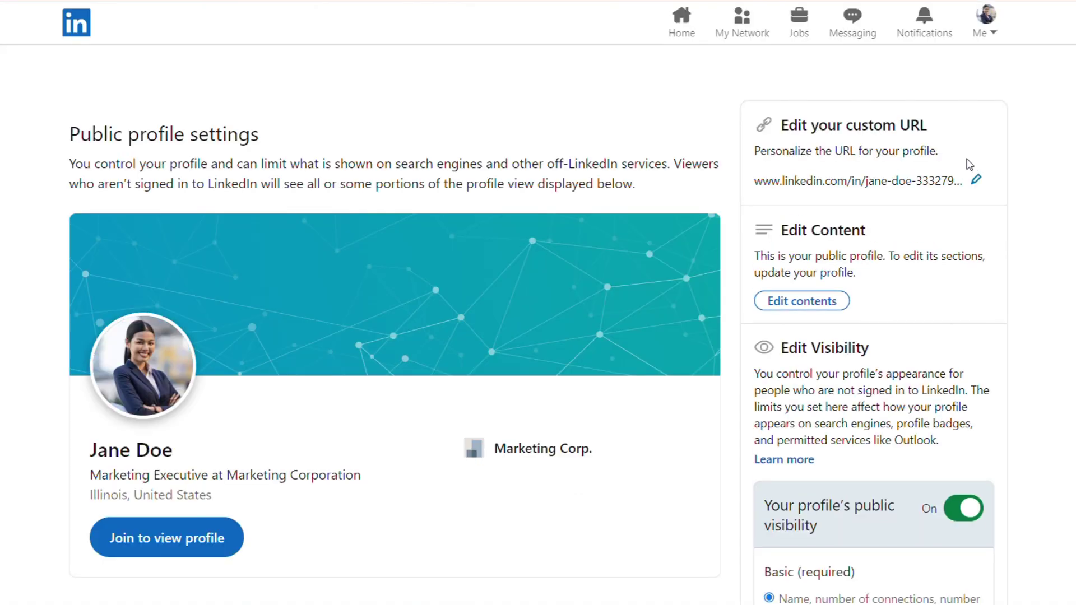
{"action": "left_click", "coordinate": [976, 178]}
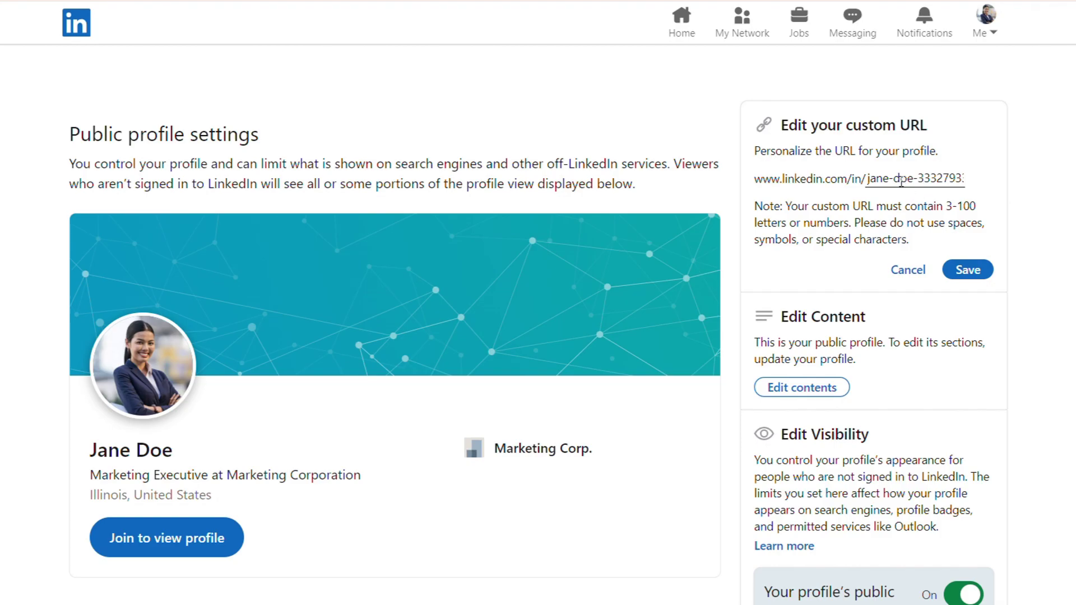
{"action": "key", "text": "ctrl+a"}
{"action": "type", "text": "jane"}
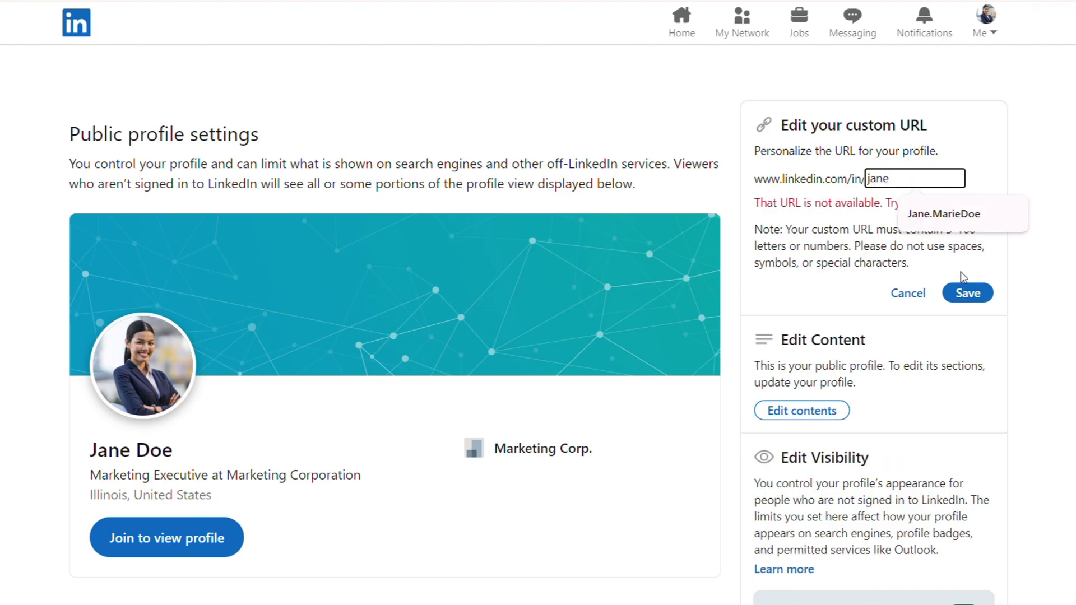
{"action": "type", "text": "meriennedoe"}
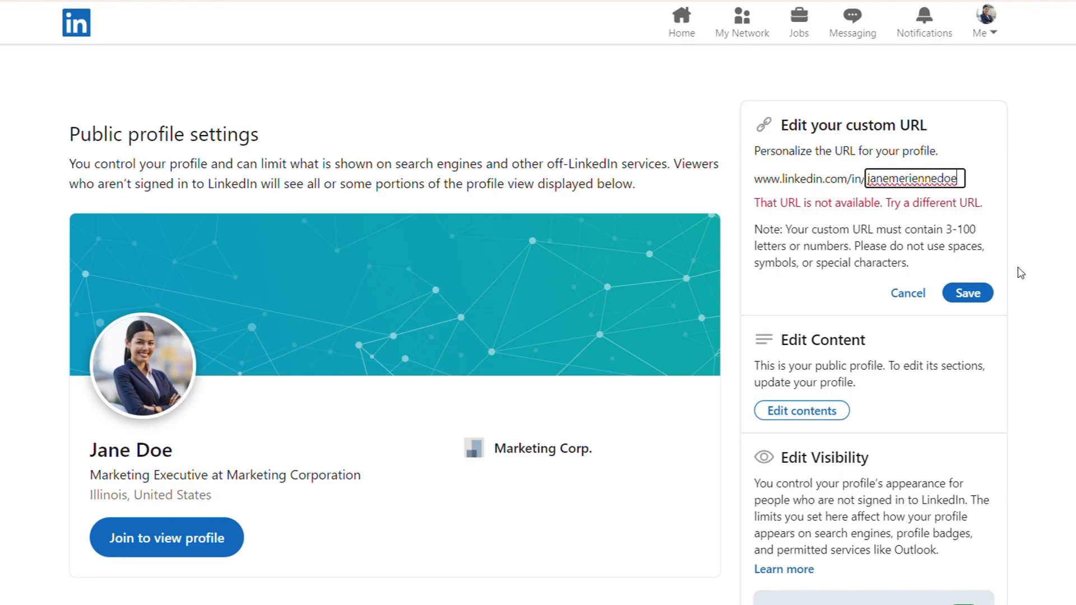
{"action": "left_click", "coordinate": [981, 298]}
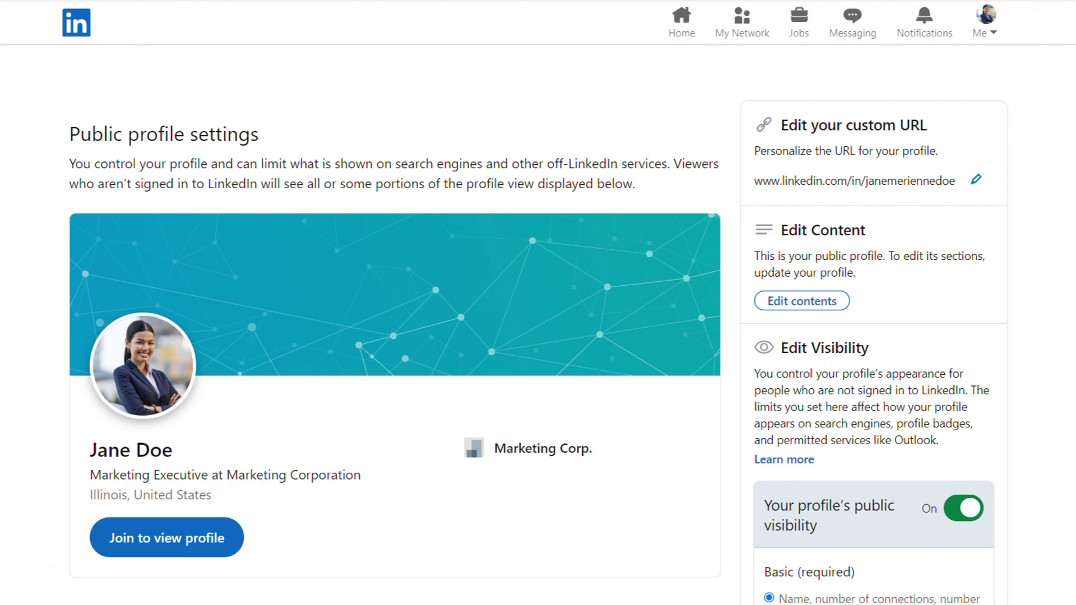
{"action": "scroll", "coordinate": [538, 336], "scroll_direction": "down", "scroll_amount": 3}
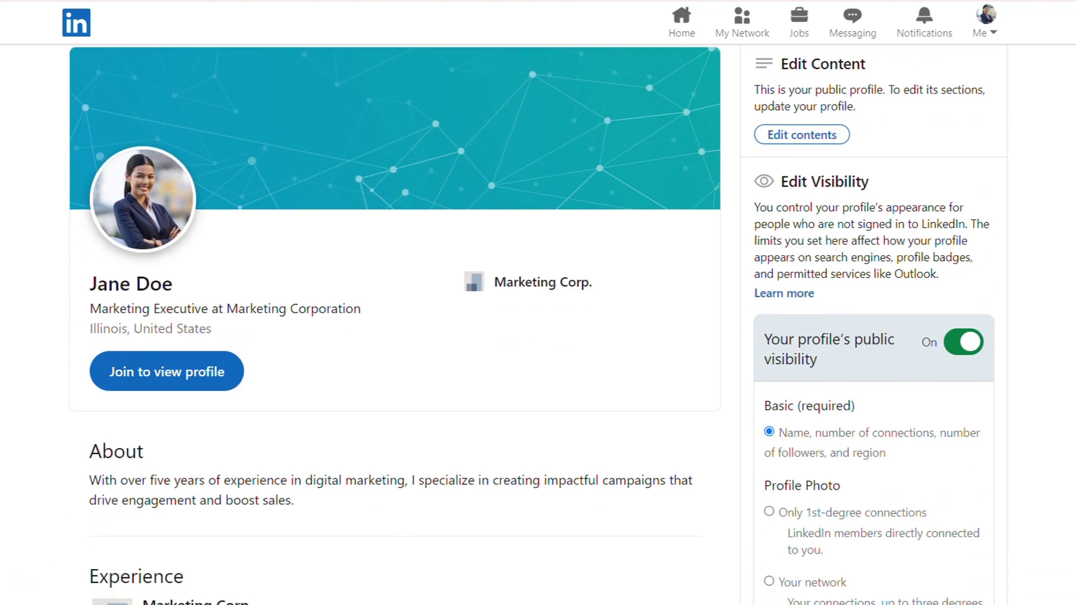
Step: Go to the home feed via the LinkedIn logo and scroll through the posts
{"action": "left_click", "coordinate": [83, 32]}
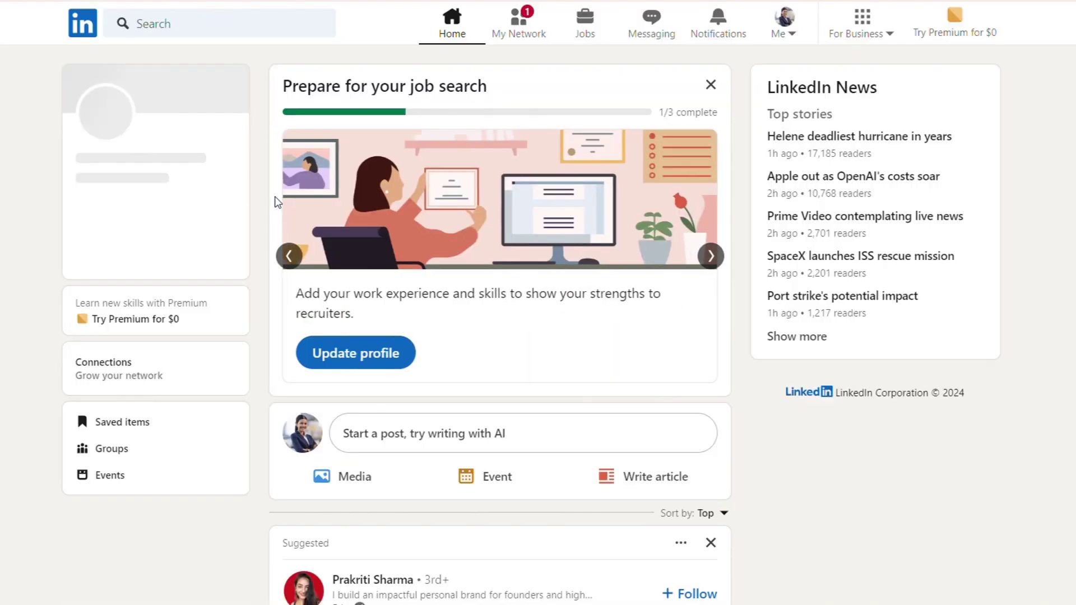
{"action": "scroll", "coordinate": [645, 378], "scroll_direction": "down", "scroll_amount": 5}
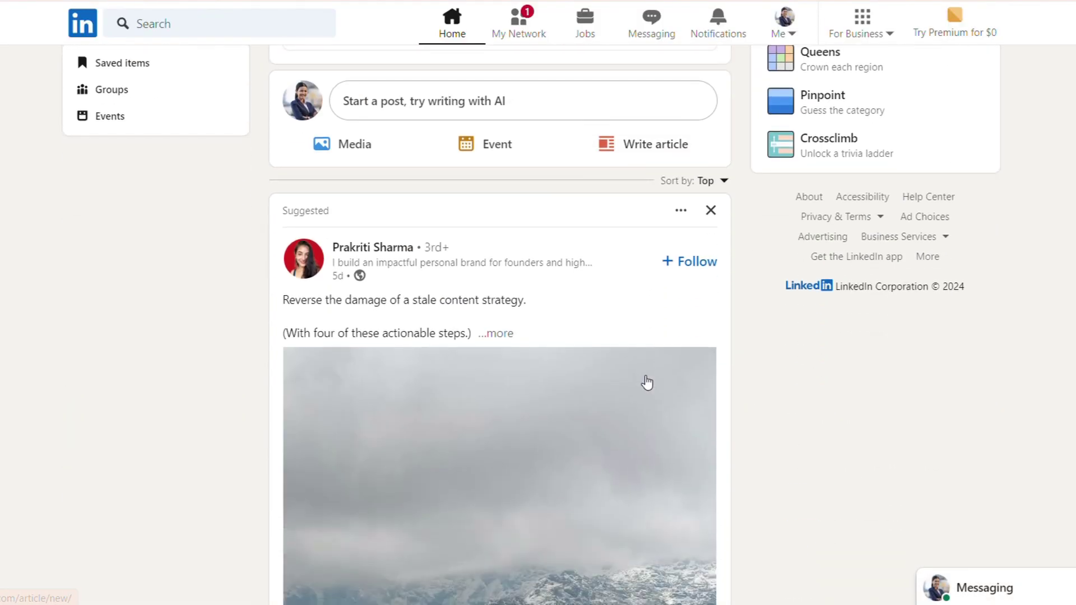
{"action": "scroll", "coordinate": [647, 383], "scroll_direction": "down", "scroll_amount": 6}
{"action": "scroll", "coordinate": [645, 381], "scroll_direction": "down", "scroll_amount": 6}
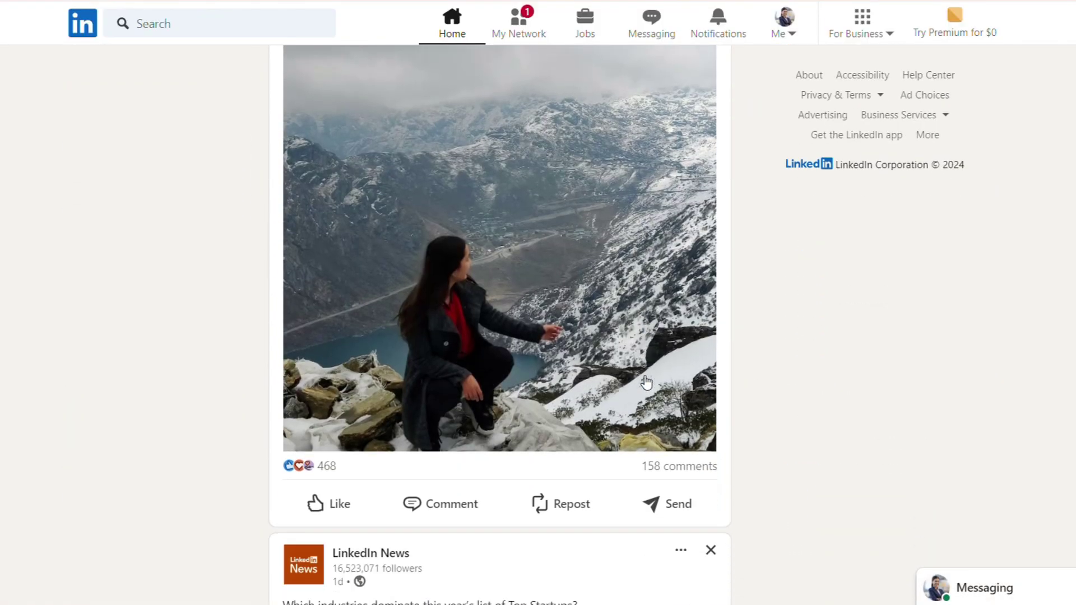
{"action": "mouse_move", "coordinate": [324, 230]}
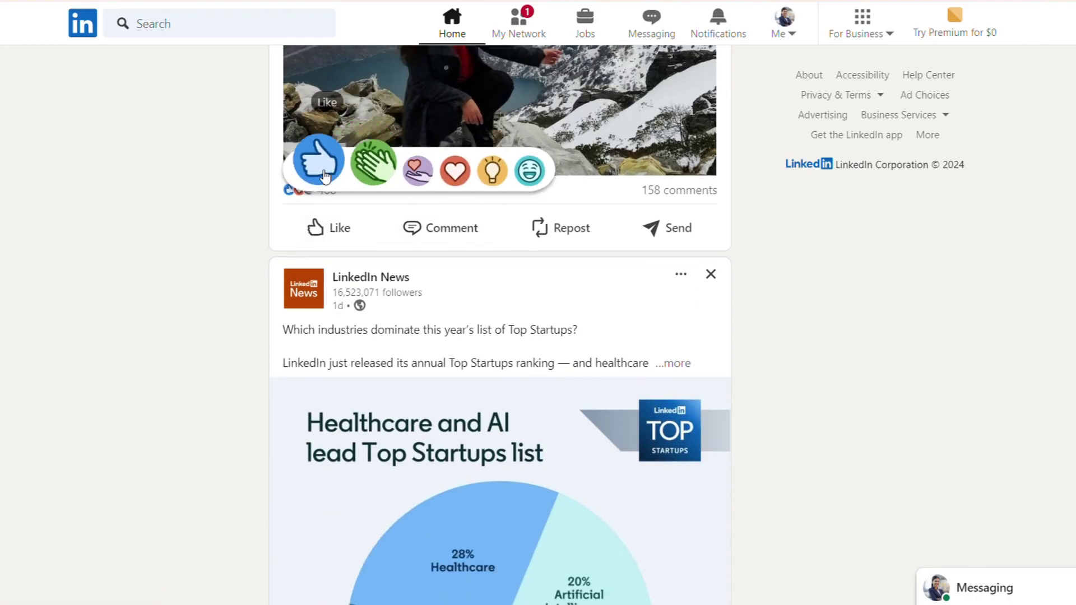
{"action": "scroll", "coordinate": [764, 264], "scroll_direction": "down", "scroll_amount": 5}
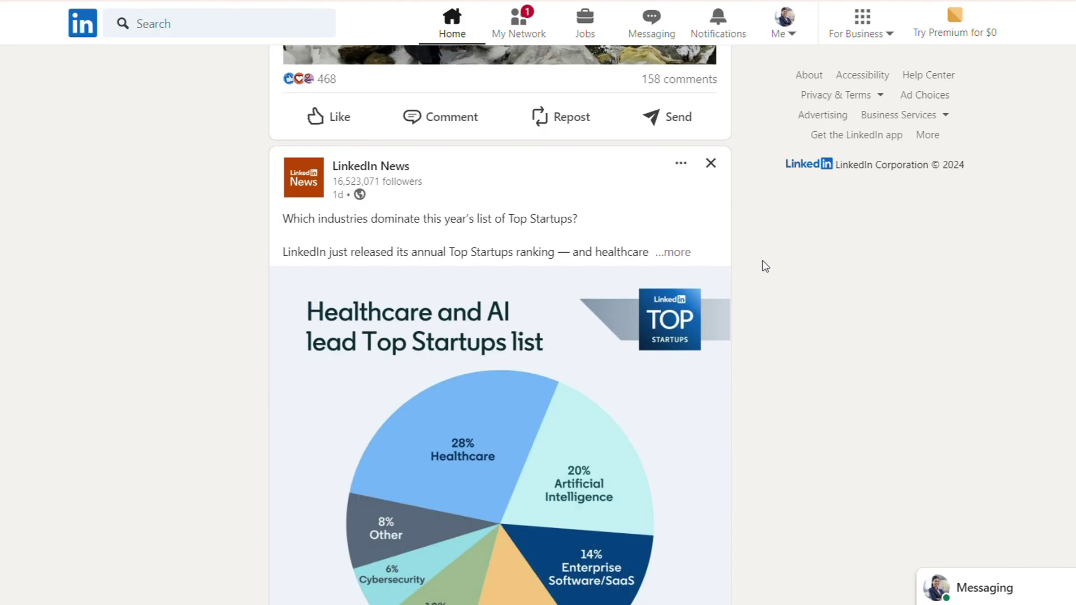